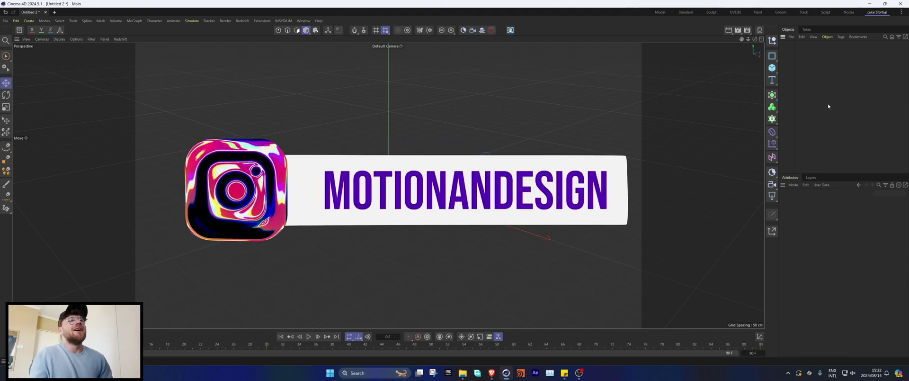
Add a sphere primitive to the scene and set its radius to 15 cm.
drag(772, 67, 834, 102)
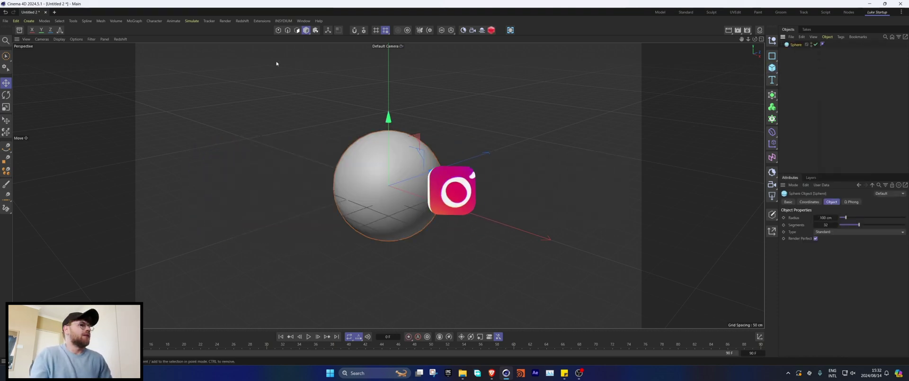
double_click(826, 218)
text(1)
key(Return)
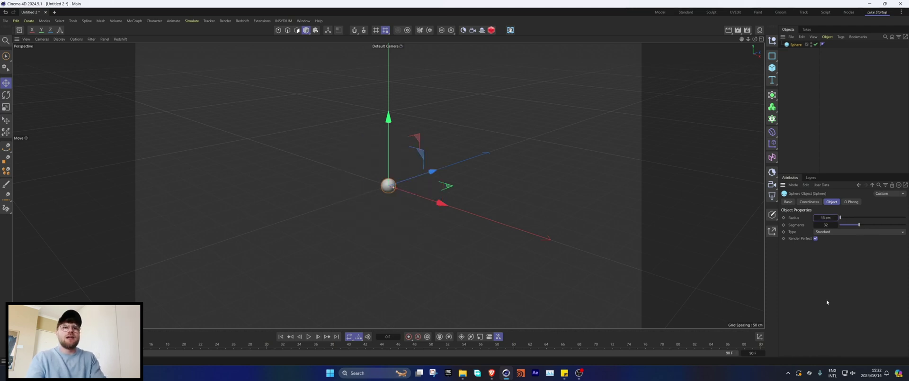
Apply a Pyro emitter simulation tag to the sphere and preview the smoke it emits.
right_click(803, 44)
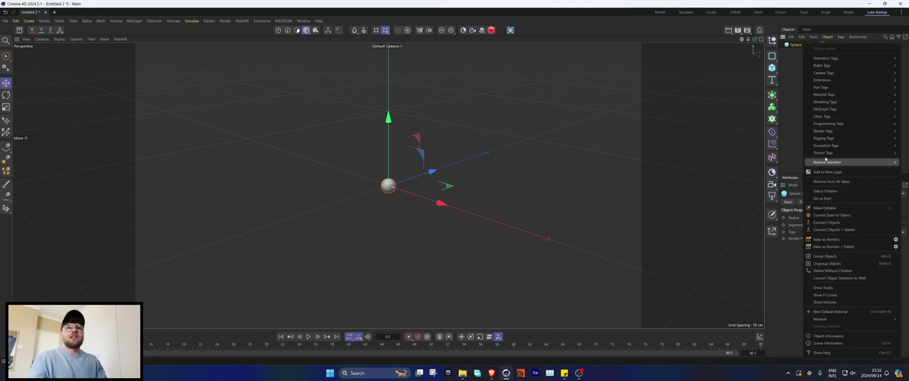
mouse_move(826, 146)
click(786, 216)
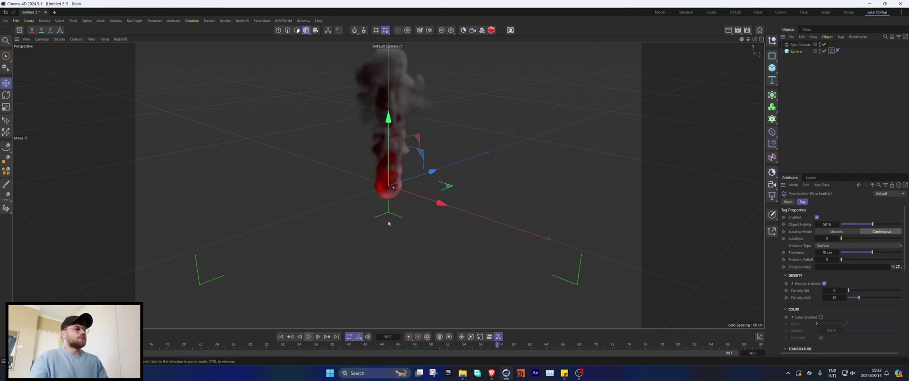
scroll(381, 160, down, 3)
alt+middle_drag(381, 161, 378, 186)
alt+drag(378, 185, 308, 208)
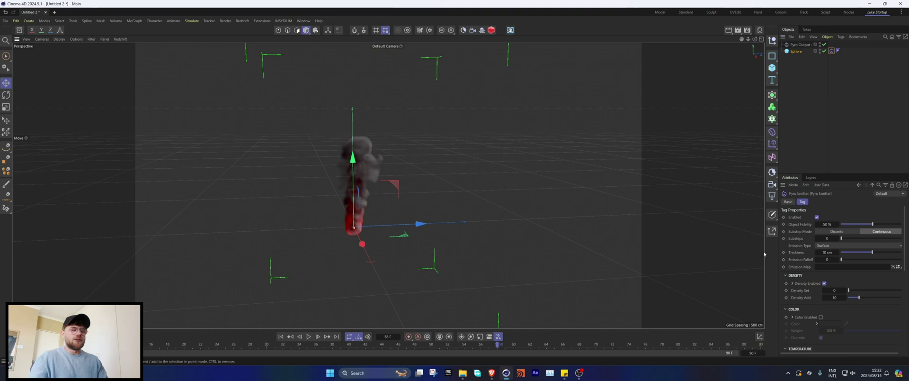
Set the Pyro voxel size to 1.5 cm in the project's simulation settings and replay the smoke from the first frame.
key(ctrl+d)
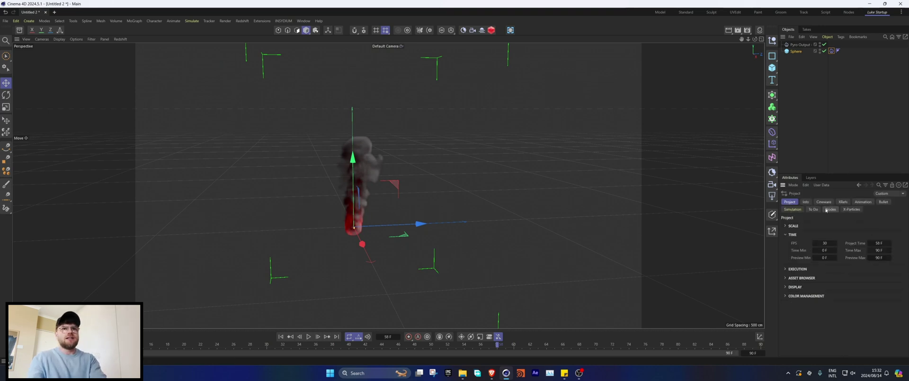
click(792, 209)
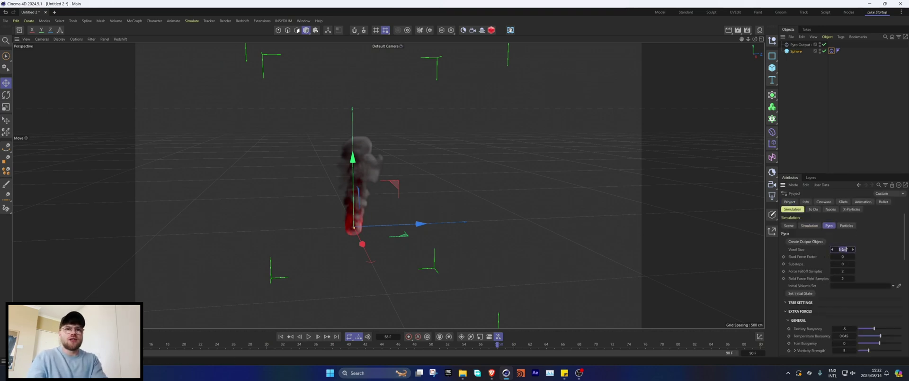
click(280, 336)
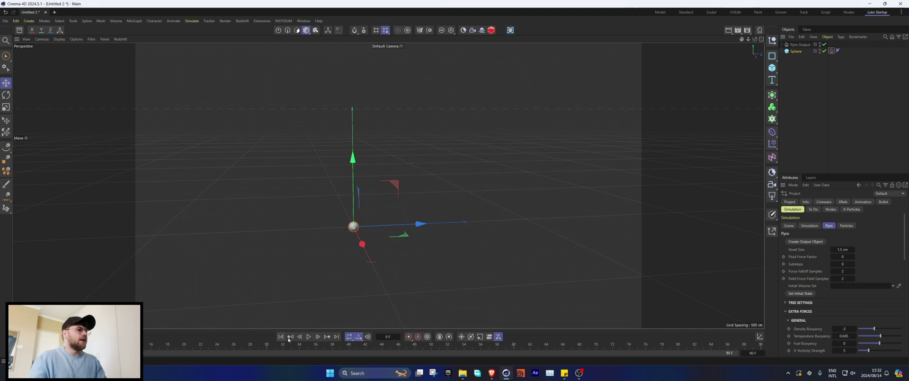
click(308, 336)
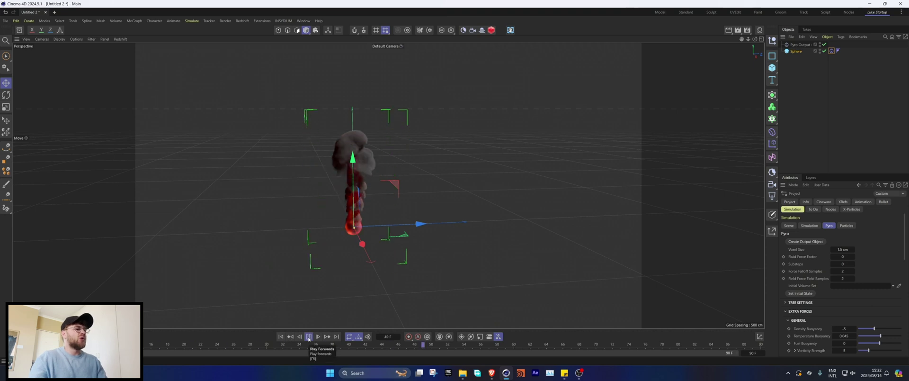
click(309, 337)
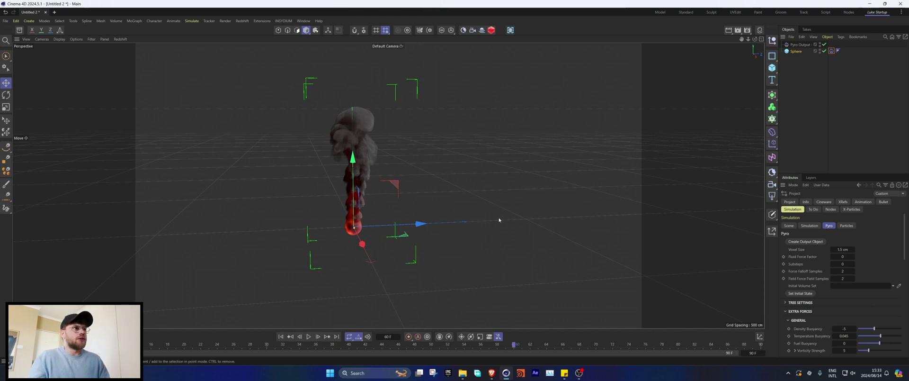
Add a basic particle emitter to the scene and change its emission shape to Cube.
alt+drag(554, 55, 319, 84)
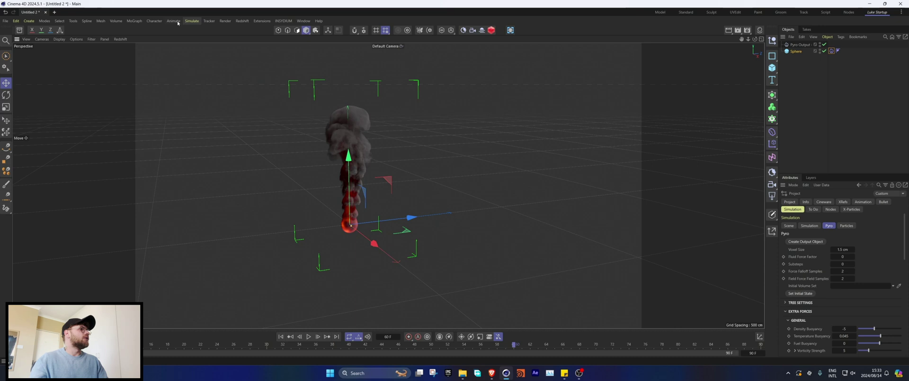
click(192, 21)
mouse_move(207, 102)
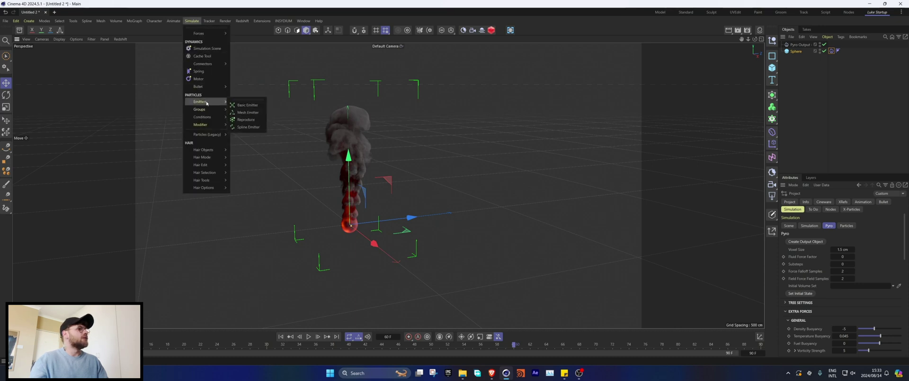
click(247, 105)
click(852, 217)
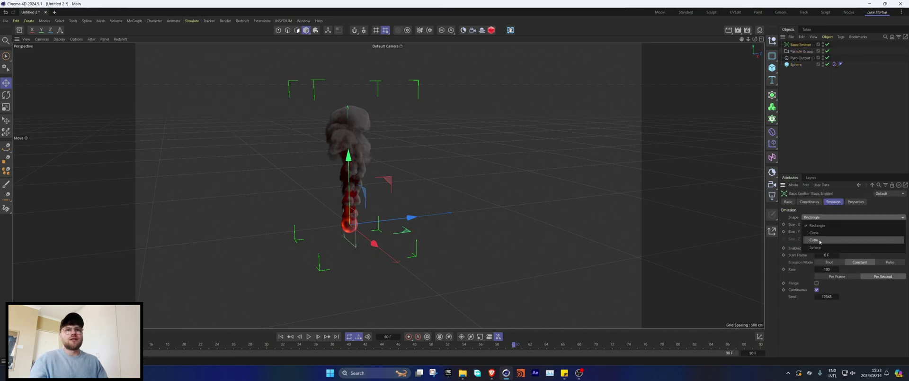
click(813, 240)
Size the cube emitter to 5 × 300 × 300 cm in X, Y and Z and raise it above the sphere into the smoke column.
click(816, 224)
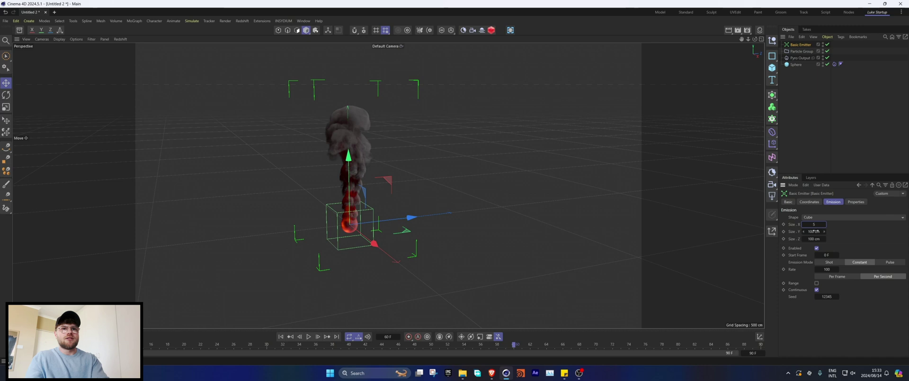
click(814, 231)
click(819, 239)
text(300)
key(Return)
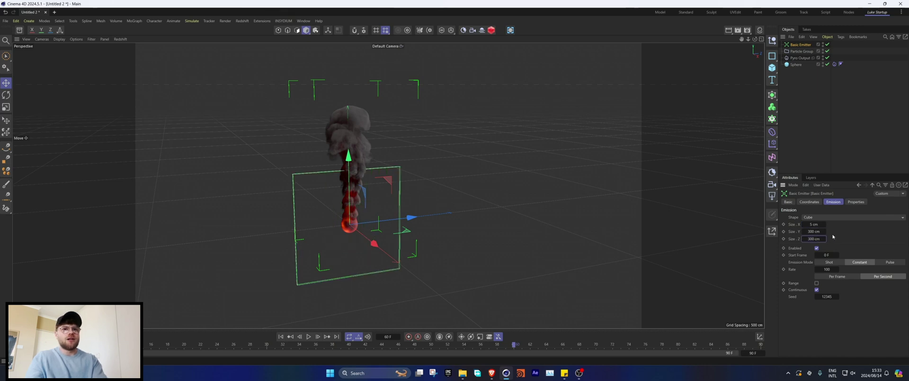
drag(349, 194, 349, 109)
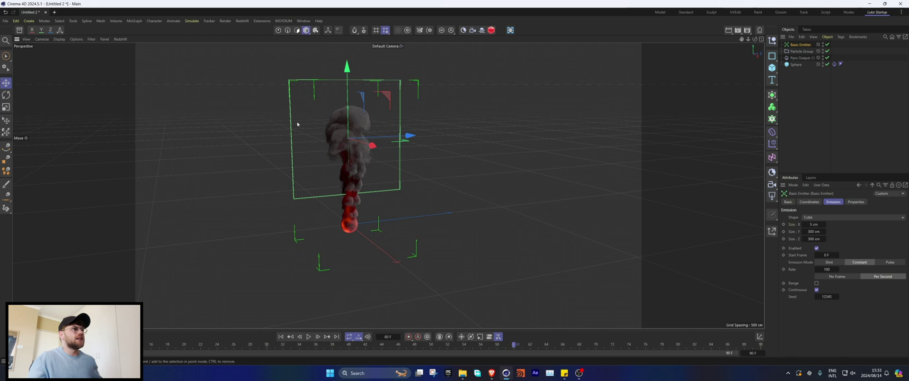
Switch the emitter to Shot emission with an increased particle count, set the particle speed to 0 cm, and play the simulation.
click(829, 262)
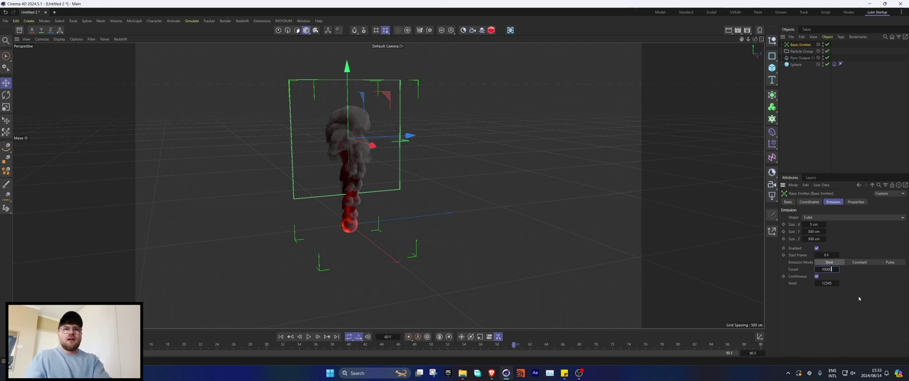
click(856, 201)
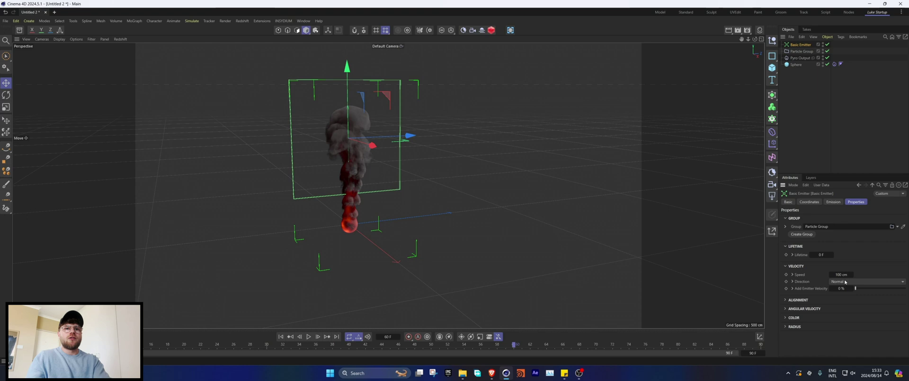
click(280, 336)
click(308, 336)
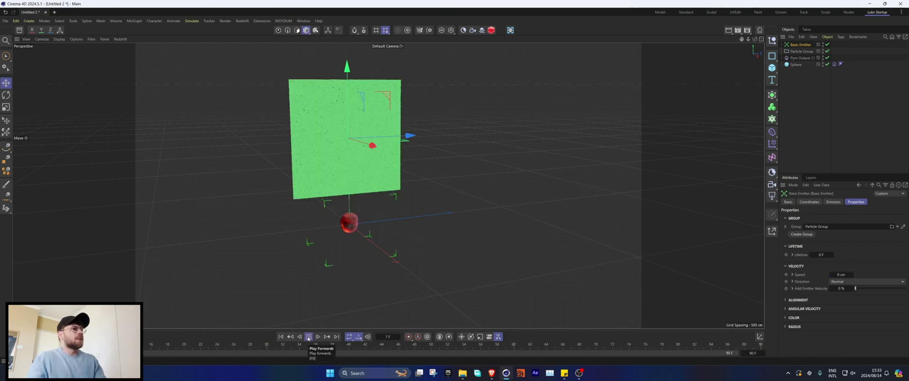
click(308, 337)
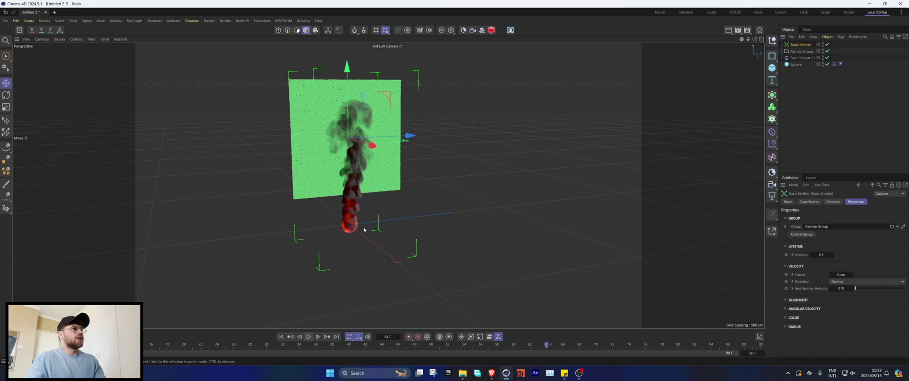
Add a Pyro Advect particle modifier and play the simulation from the start to check how the smoke carries the particles.
scroll(345, 128, up, 3)
alt+drag(365, 118, 376, 131)
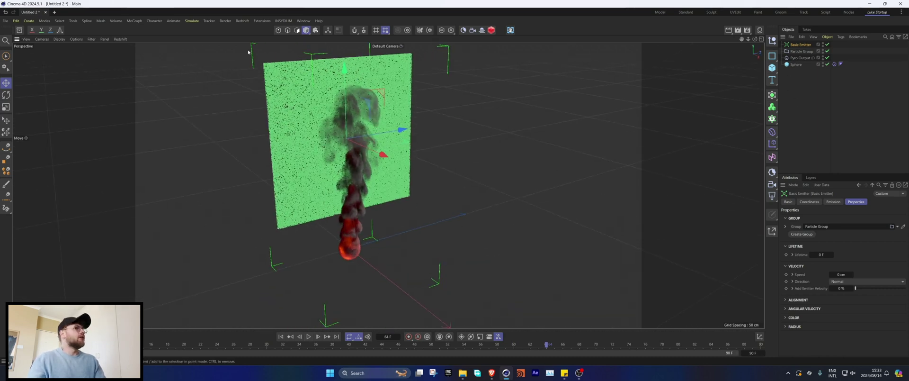
click(191, 21)
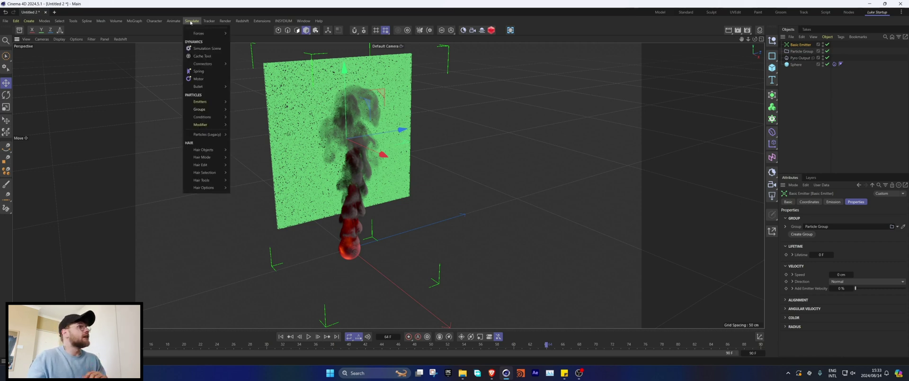
mouse_move(201, 124)
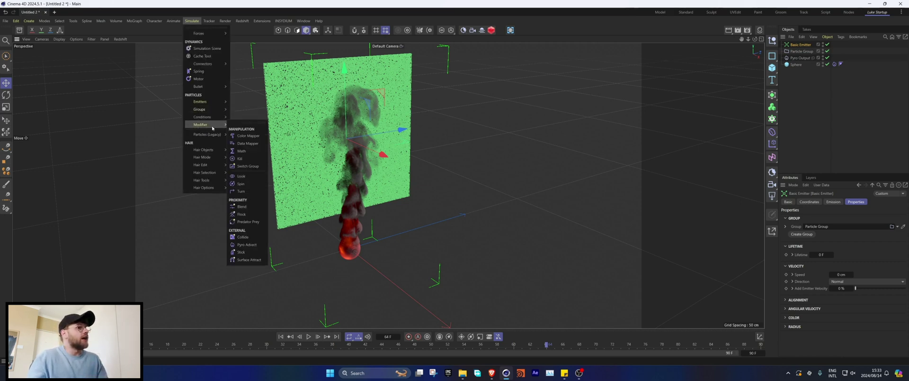
click(247, 245)
click(280, 336)
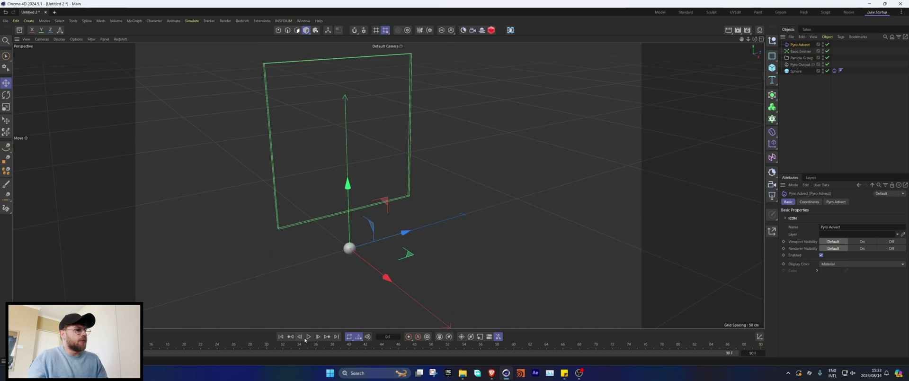
click(309, 336)
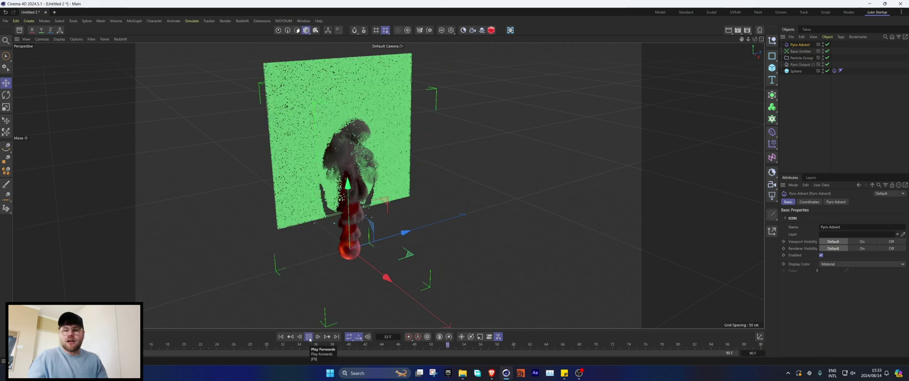
click(309, 336)
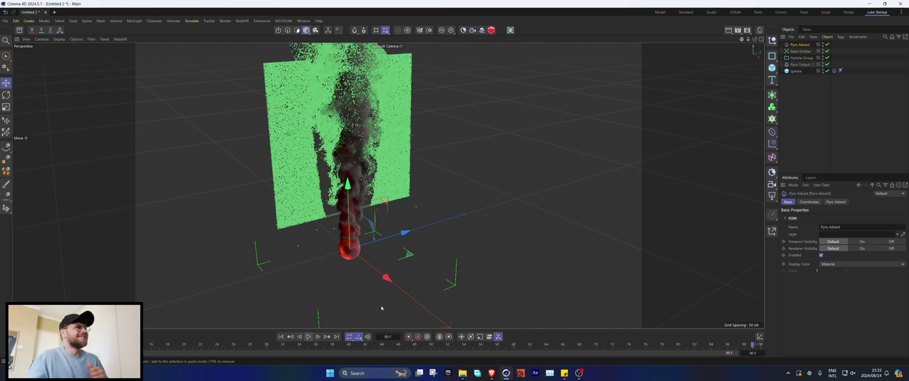
Extend the timeline to 300 frames and continue playing the particle simulation.
scroll(395, 115, down, 5)
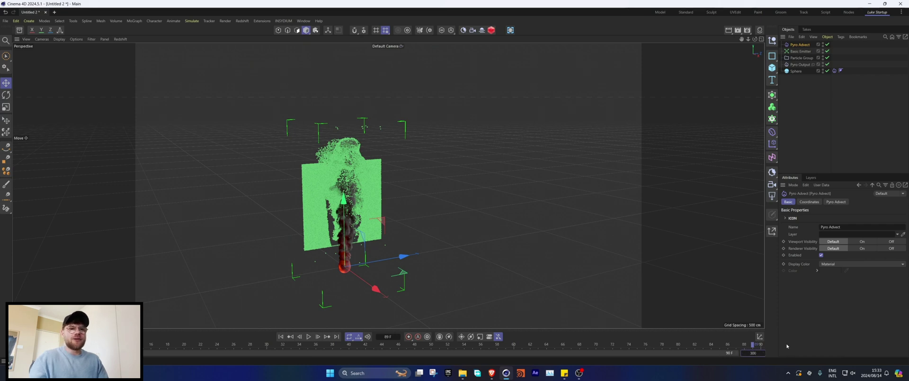
key(Return)
scroll(404, 190, up, 3)
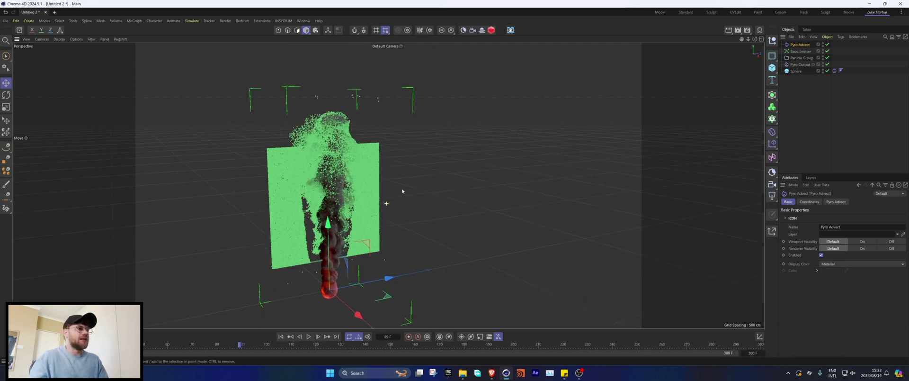
click(308, 336)
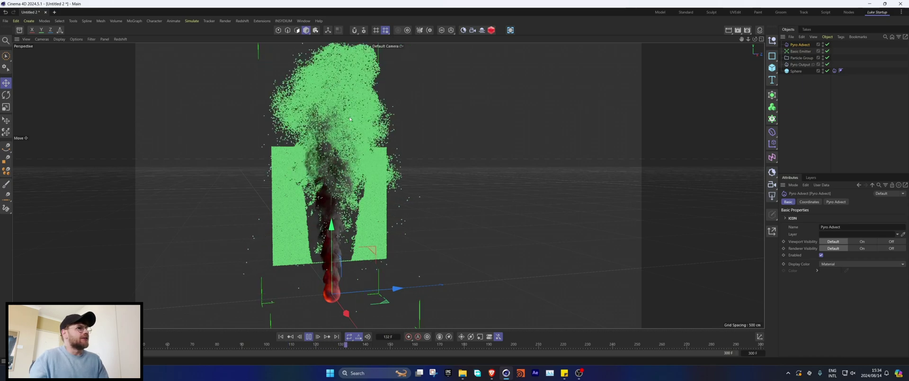
mouse_move(352, 130)
alt+mouse_down()
mouse_move(339, 103)
mouse_move(351, 130)
alt+mouse_up()
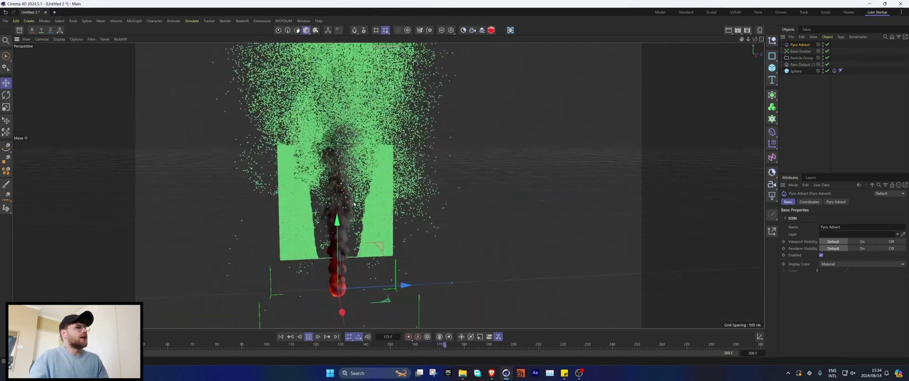
click(309, 336)
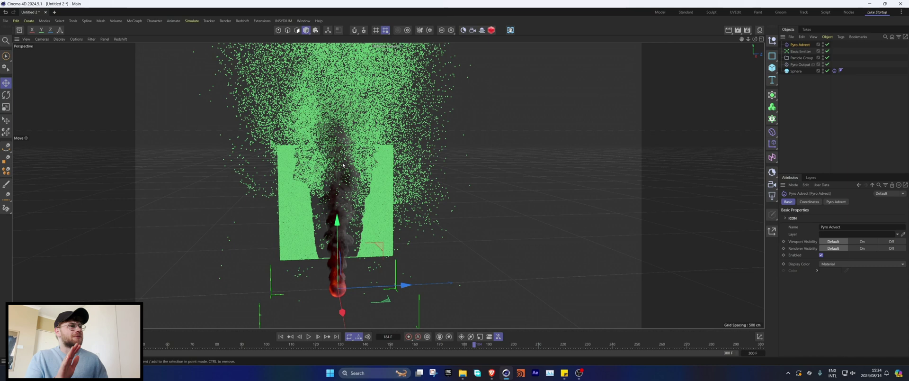
Disable and re-enable the Basic Emitter and Particle Group, replaying the simulation from the start each time to compare the smoke's behaviour.
click(827, 57)
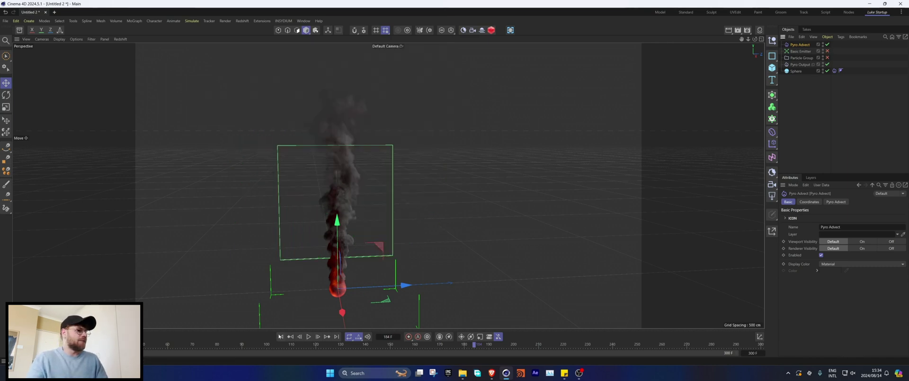
click(281, 336)
click(308, 336)
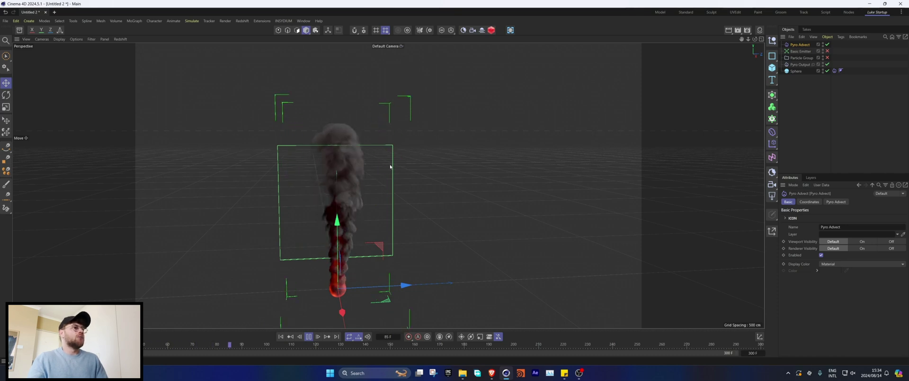
click(309, 336)
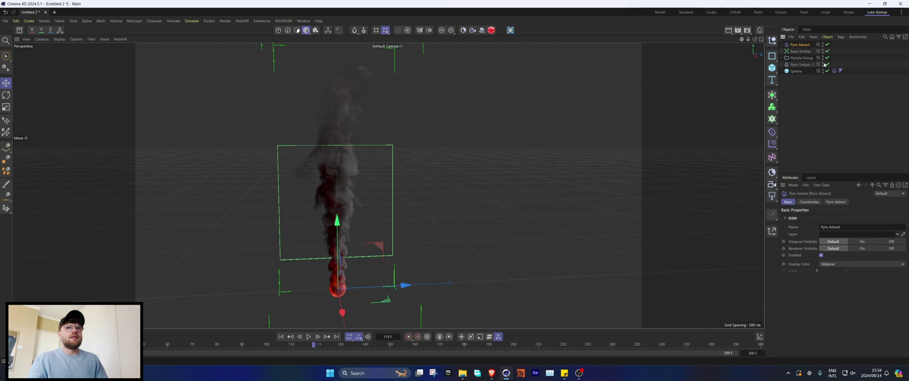
click(281, 336)
click(308, 336)
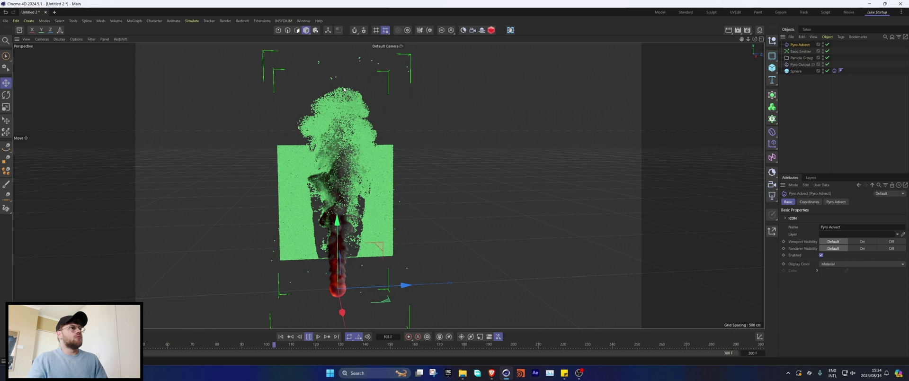
Pause and resume the simulation to examine the particles carried by the rising smoke, and return to the first frame.
click(309, 336)
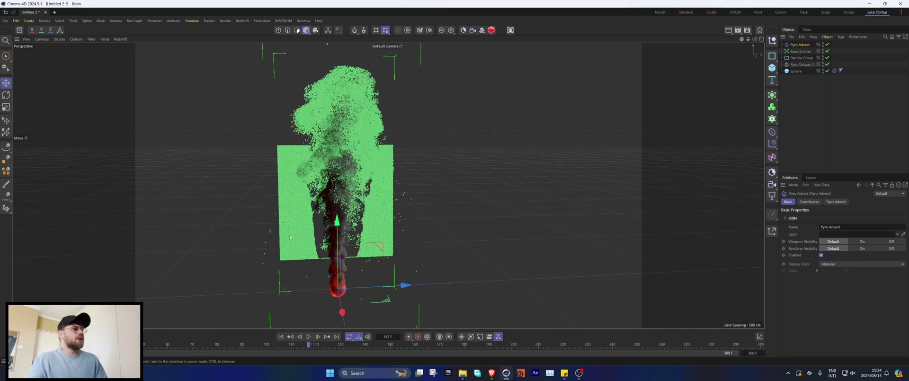
click(308, 336)
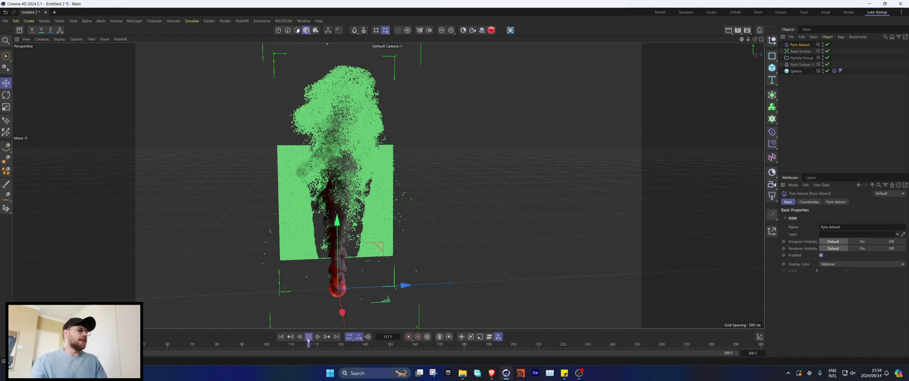
scroll(350, 111, down, 4)
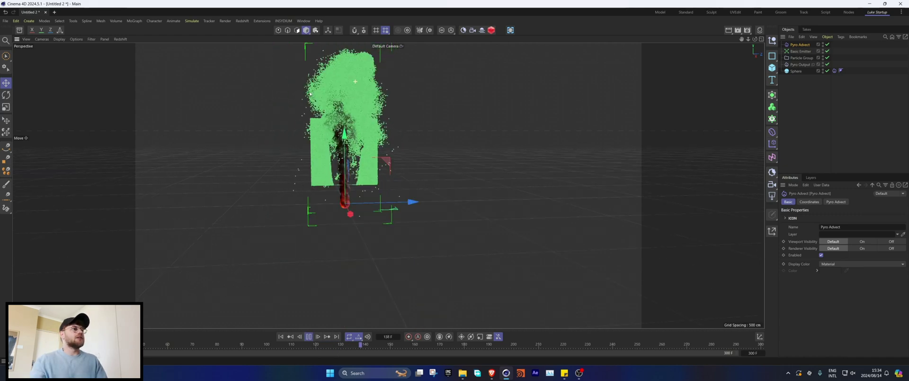
alt+middle_drag(336, 122, 328, 173)
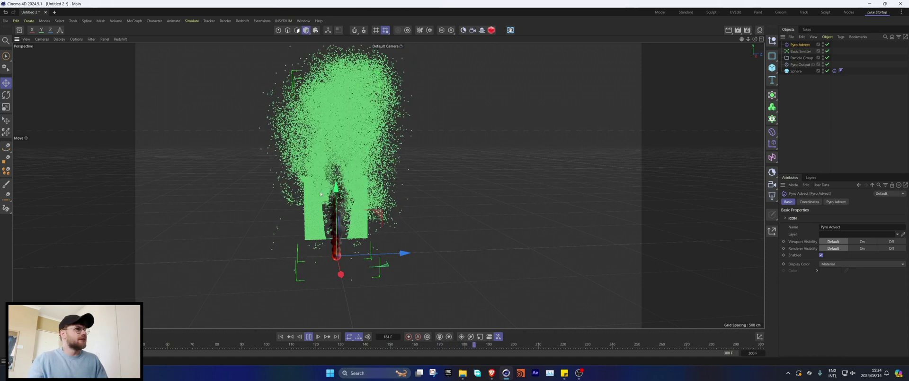
click(309, 337)
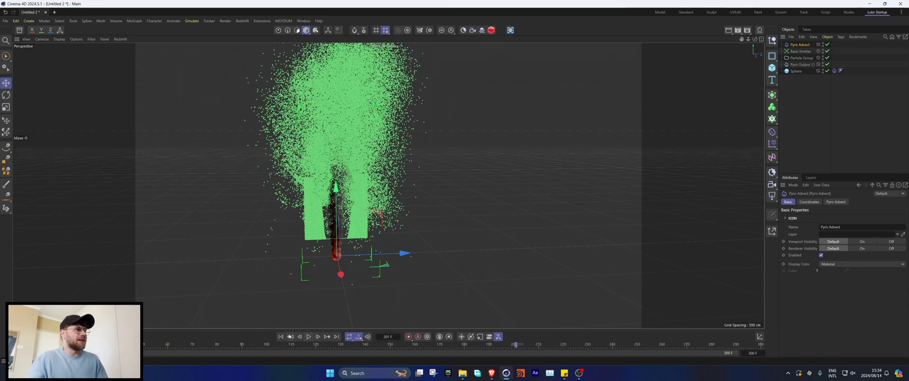
click(290, 336)
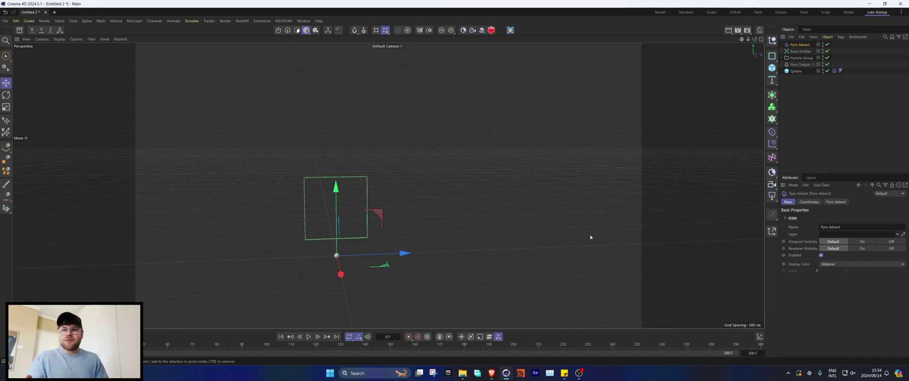
Set the project's Pyro relative density dissipation to 0 % and test the smoke with the Basic Emitter and Particle Group disabled.
key(ctrl+d)
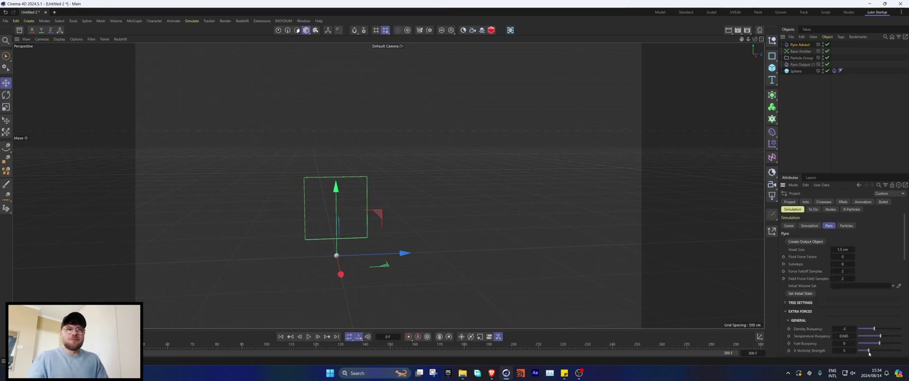
scroll(795, 307, down, 5)
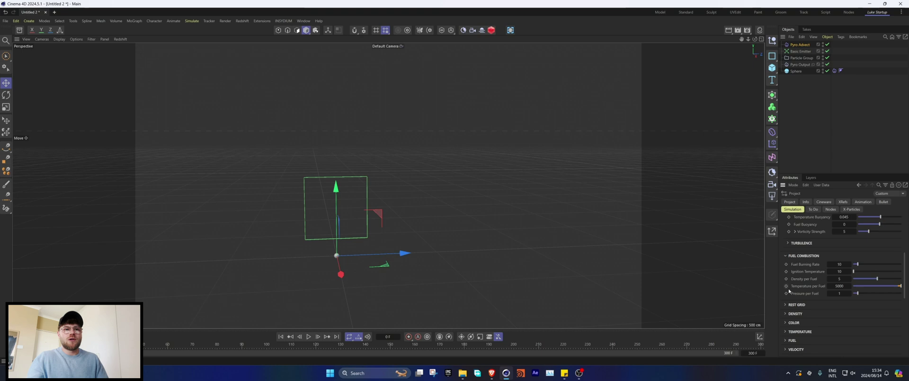
scroll(835, 272, down, 2)
click(800, 273)
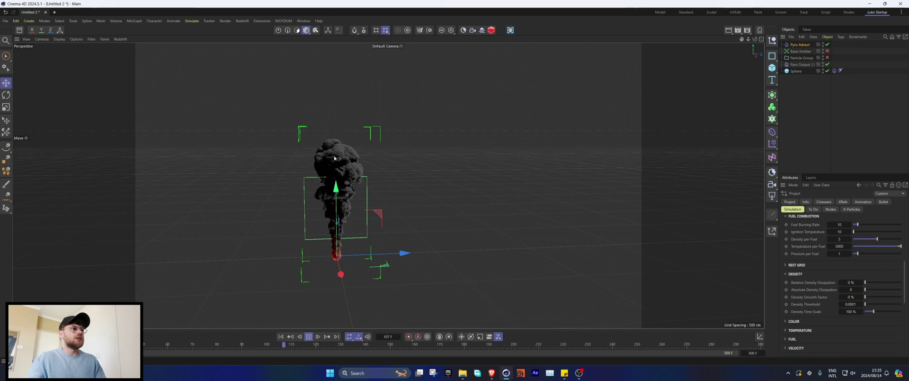
click(308, 336)
click(288, 335)
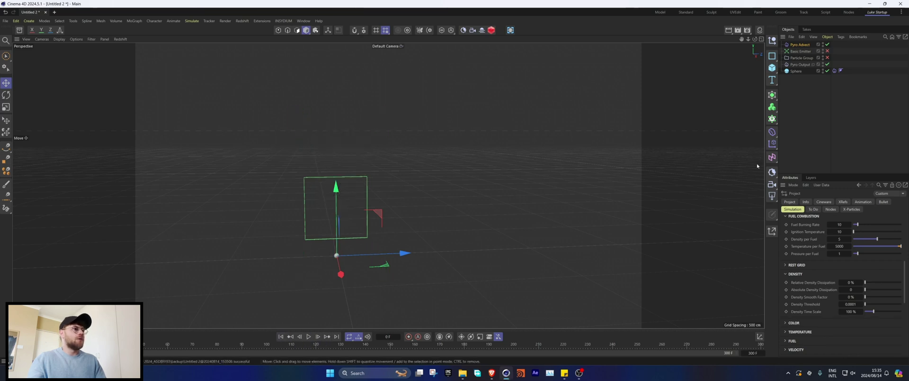
Play the simulation with the particles enabled and inspect the dense smoke column from several angles.
click(309, 336)
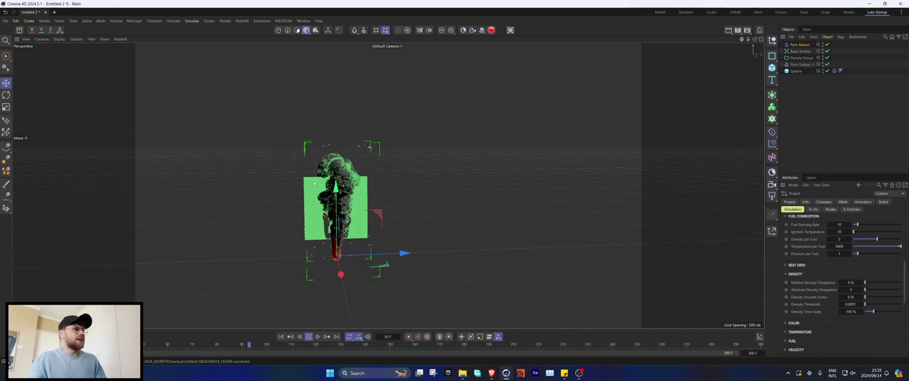
click(309, 336)
scroll(342, 160, up, 5)
alt+drag(361, 158, 407, 113)
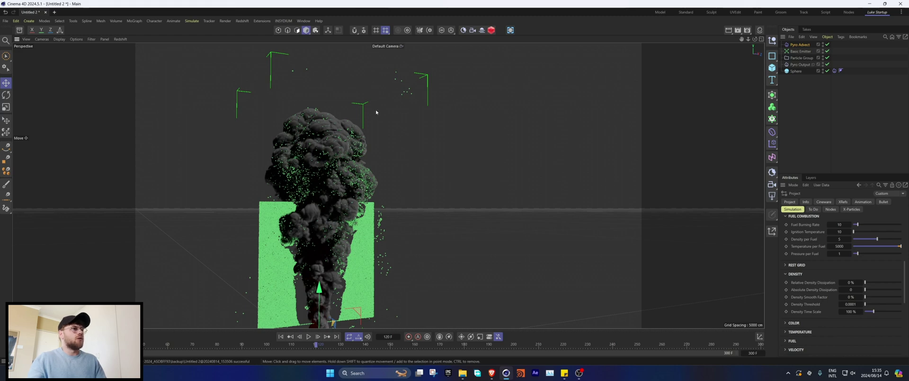
alt+drag(373, 115, 334, 176)
alt+middle_drag(334, 176, 352, 120)
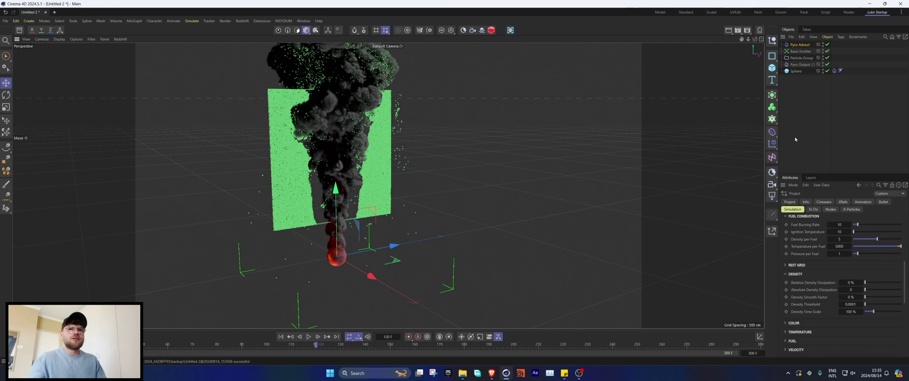
Set the simulation scene's gravity to -300 cm and replay the simulation, shortening the timeline to 150 frames.
scroll(803, 233, up, 10)
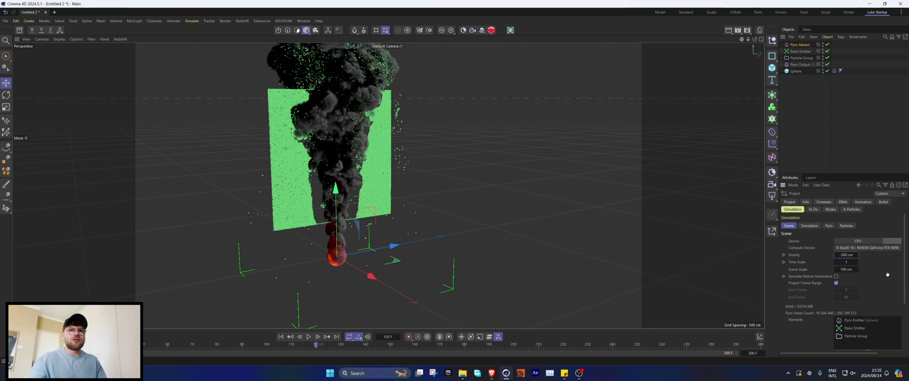
click(280, 336)
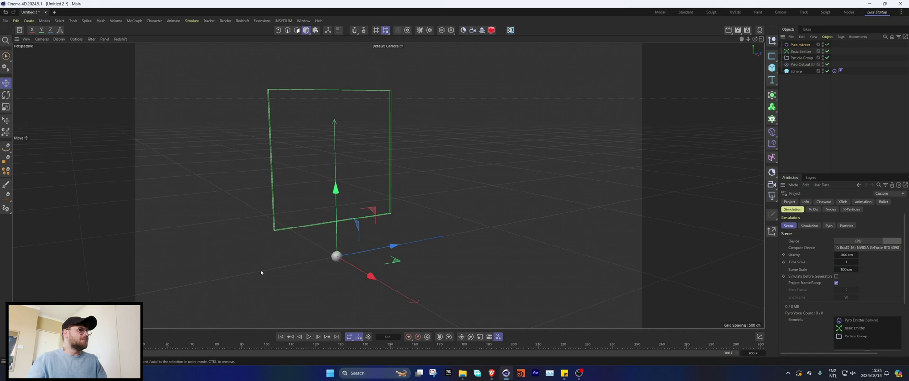
key(F8)
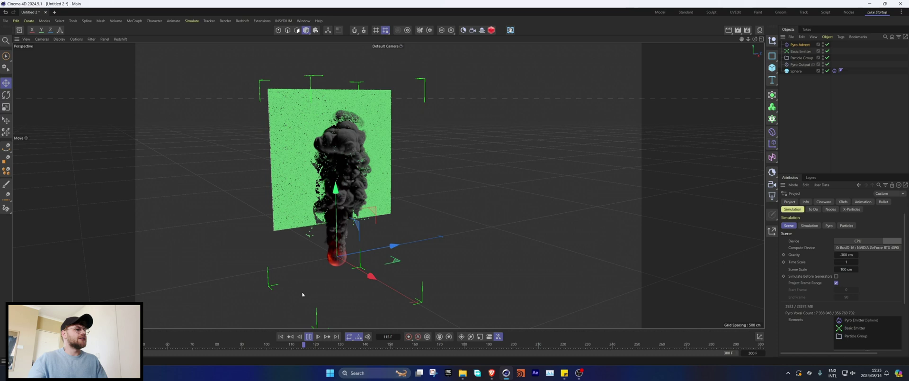
click(308, 336)
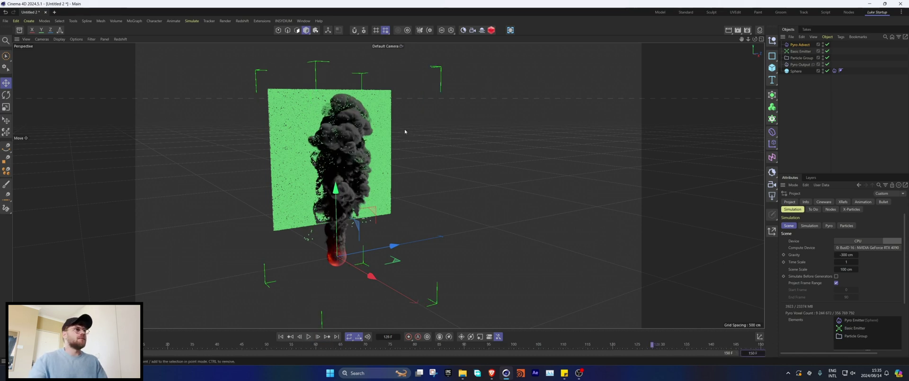
alt+drag(404, 131, 208, 128)
Set the Basic Emitter's shot count to 2000000 and replay the simulation from the start.
click(800, 51)
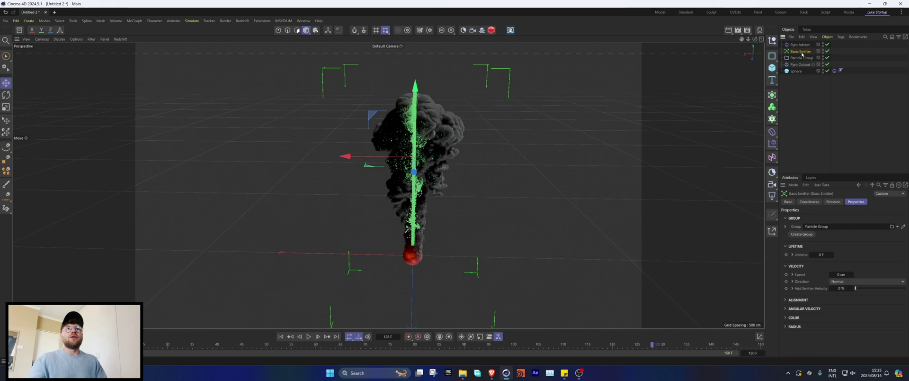
click(833, 201)
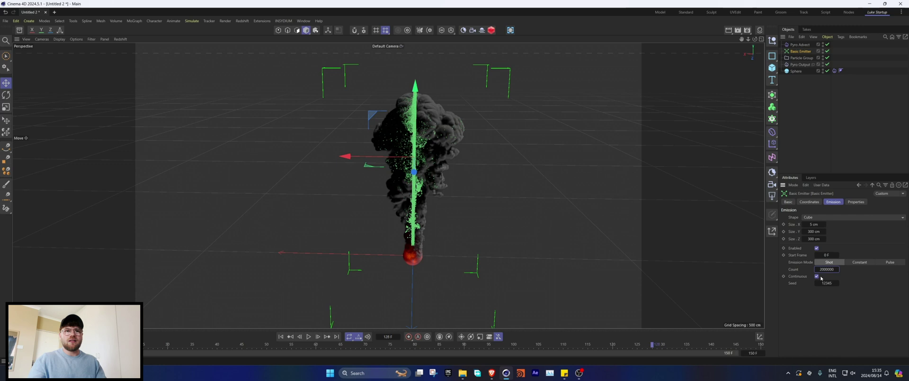
click(281, 337)
click(308, 336)
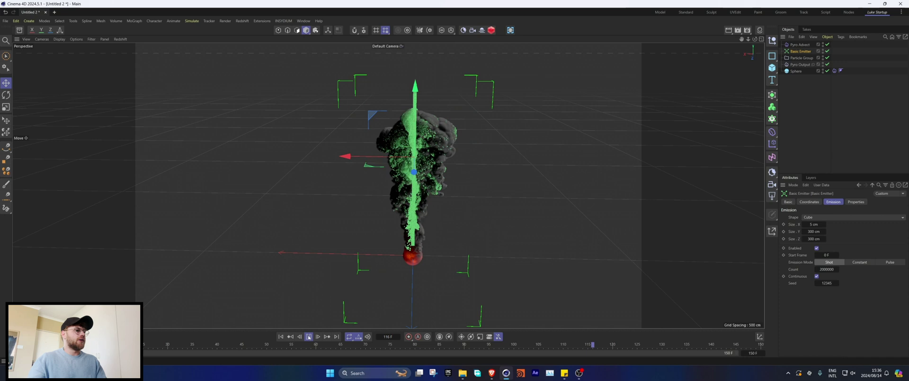
key(F8)
Render the particles in the Redshift RenderView and examine the advected shape close up from different angles.
scroll(420, 137, up, 1)
scroll(419, 137, up, 3)
alt+drag(419, 137, 399, 106)
scroll(373, 145, down, 5)
alt+drag(373, 145, 331, 127)
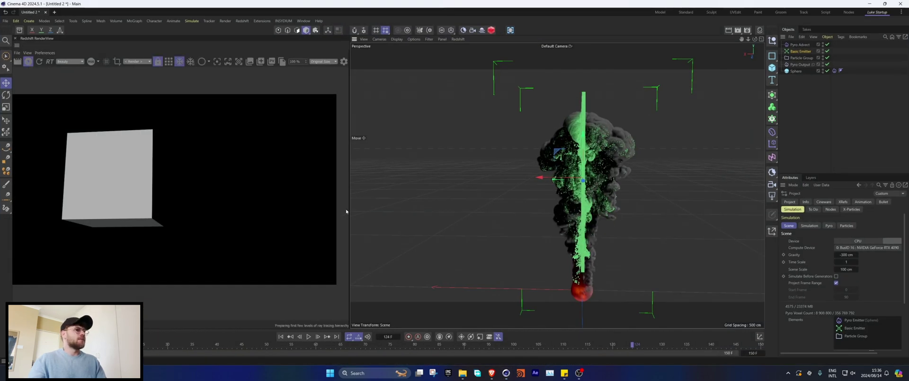
scroll(567, 144, up, 3)
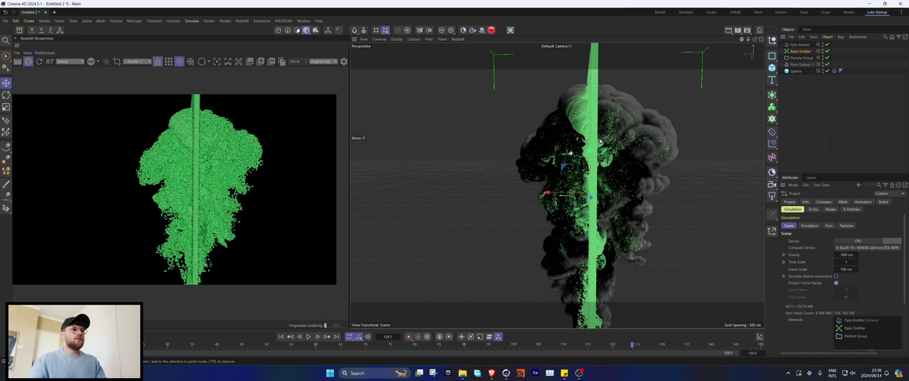
alt+drag(567, 145, 239, 145)
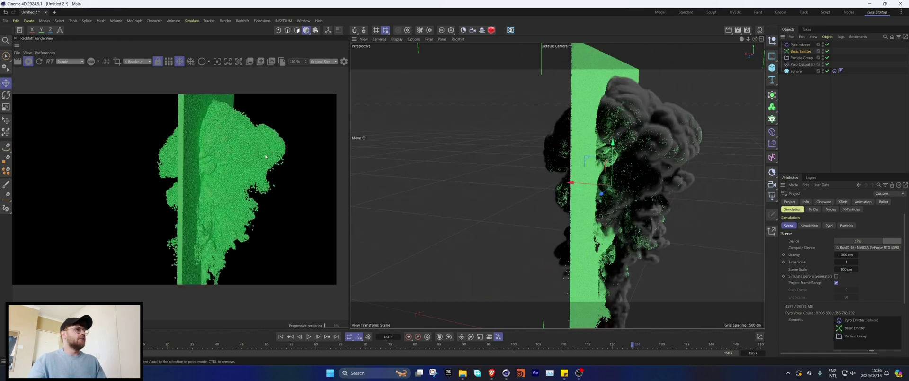
Check the Basic Emitter's particles in the Redshift preview from another side and stop the live render.
click(800, 51)
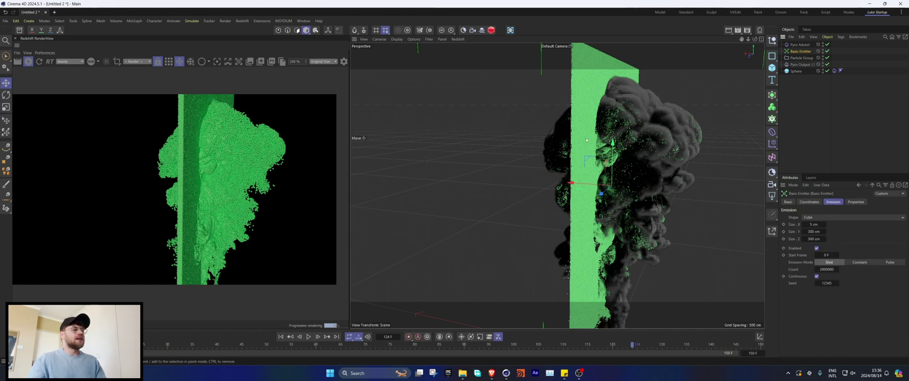
alt+drag(586, 139, 649, 137)
click(17, 62)
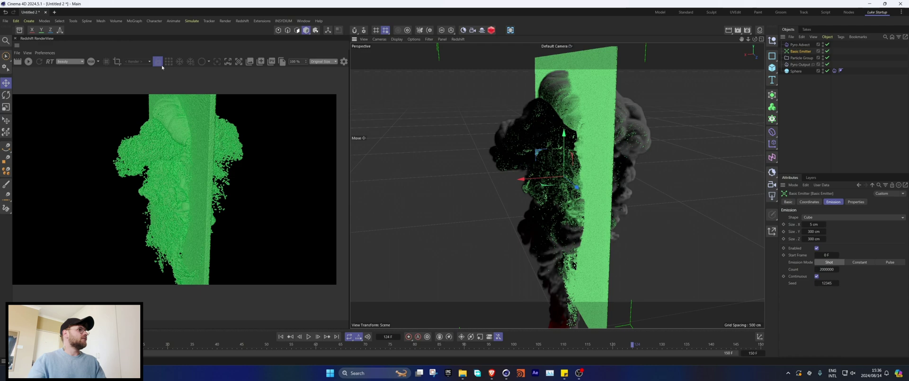
alt+drag(615, 110, 582, 107)
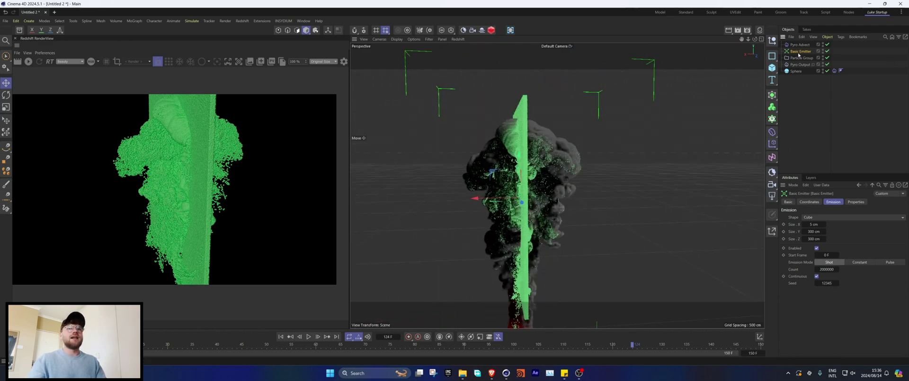
Add a Color Mapper particle modifier that uses the Velocity property with Z as the extracted component.
click(192, 21)
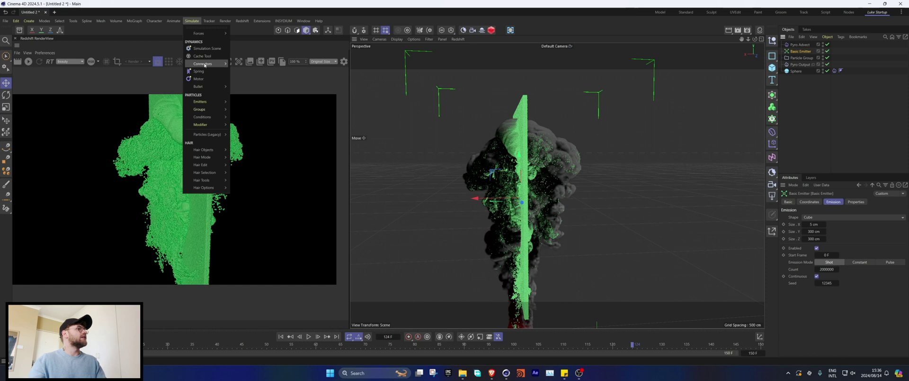
mouse_move(205, 124)
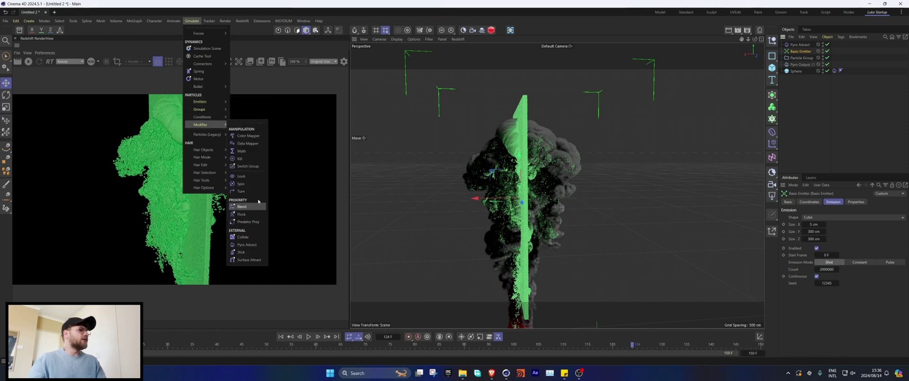
click(248, 136)
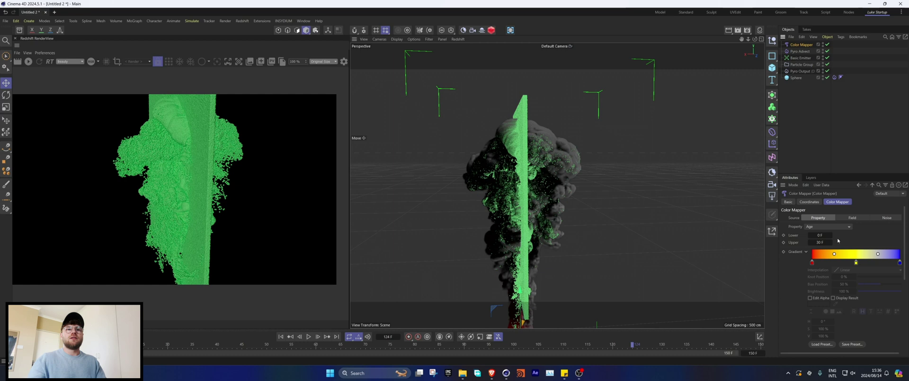
click(828, 227)
click(824, 293)
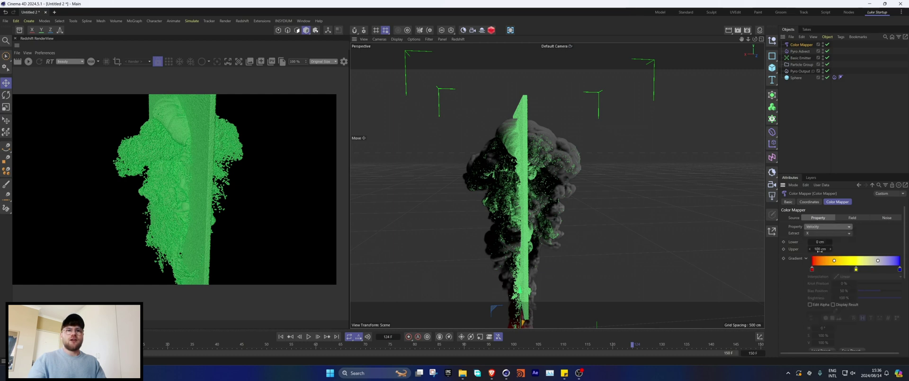
click(828, 233)
click(823, 256)
With the Color Mapper's upper value at 100 cm, replay the simulation from the start to check the particle colors.
double_click(819, 249)
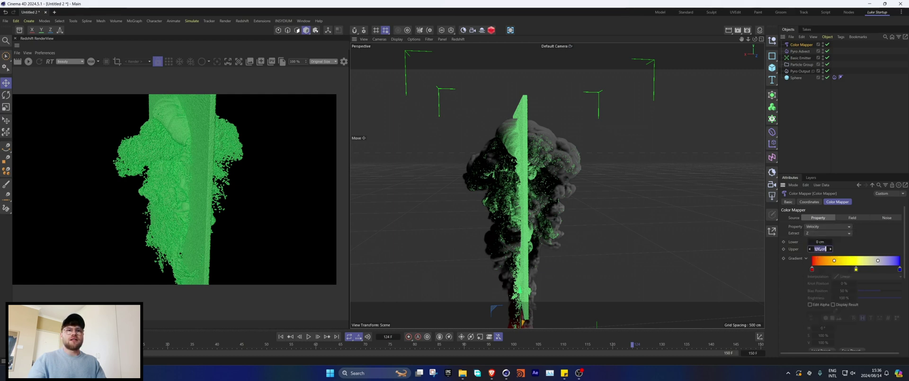
click(281, 336)
click(308, 336)
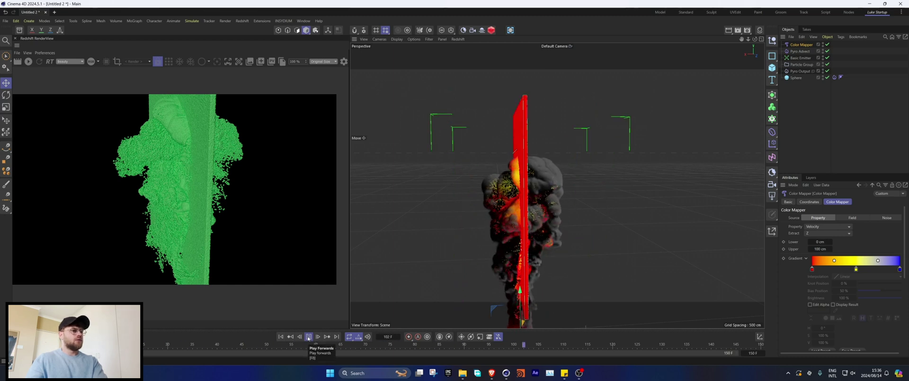
click(309, 337)
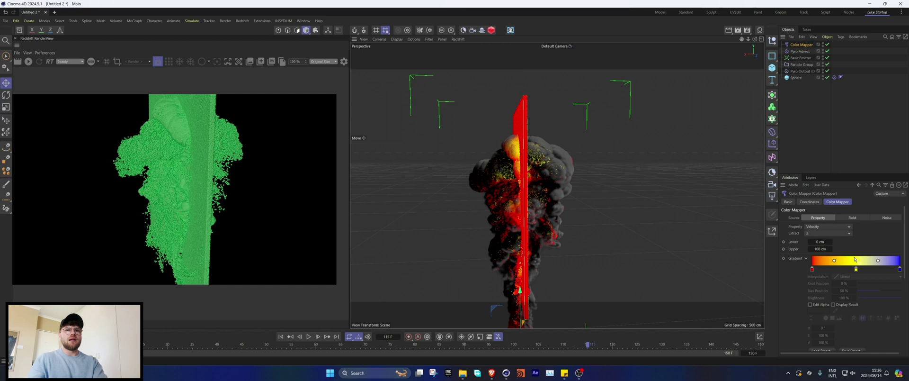
Set the Color Mapper's upper value to 50 cm and replay the simulation from the start.
click(280, 336)
click(308, 336)
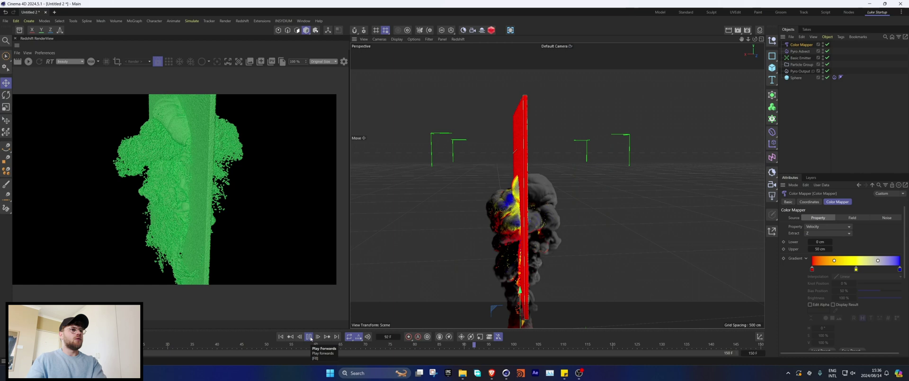
click(309, 336)
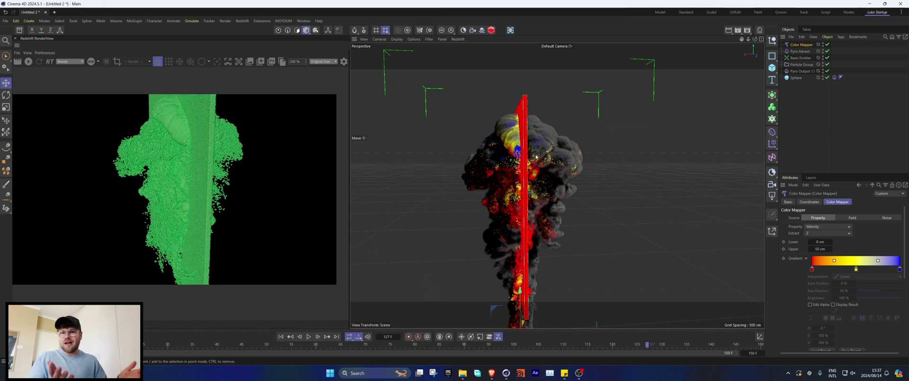
Set the Basic Emitter's particle count to 20000000 and replay the simulation from the start to about frame 121.
mouse_move(519, 200)
alt+mouse_down()
mouse_move(544, 198)
mouse_move(521, 197)
alt+mouse_up()
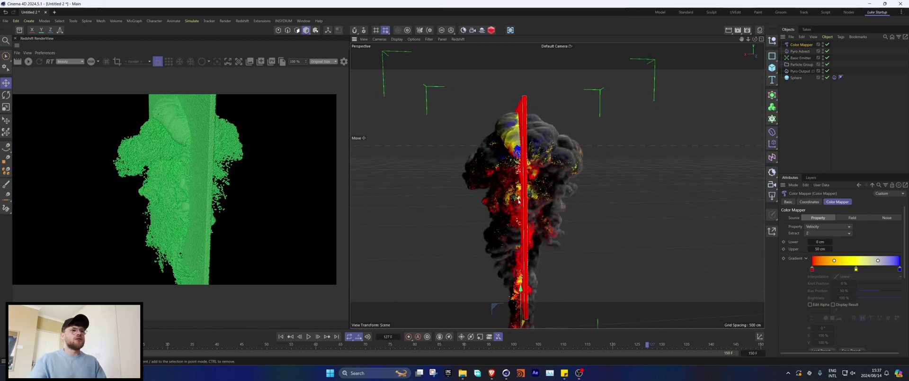
click(796, 58)
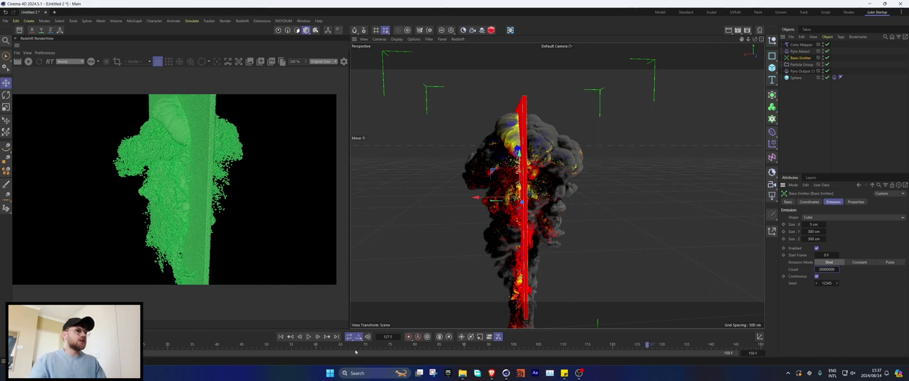
click(281, 336)
click(309, 336)
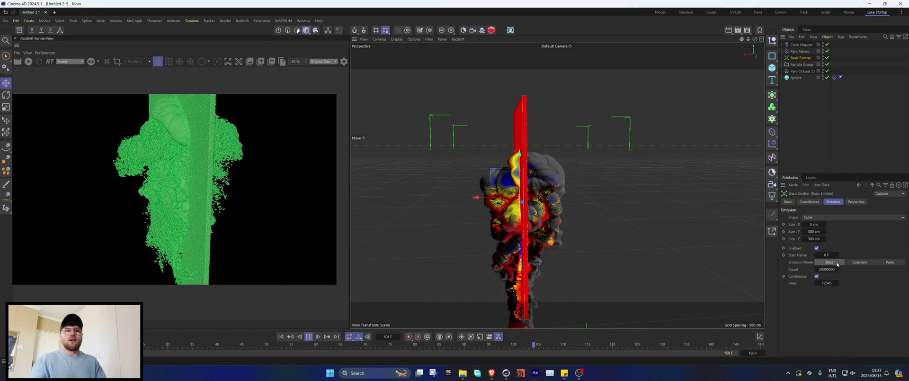
click(310, 336)
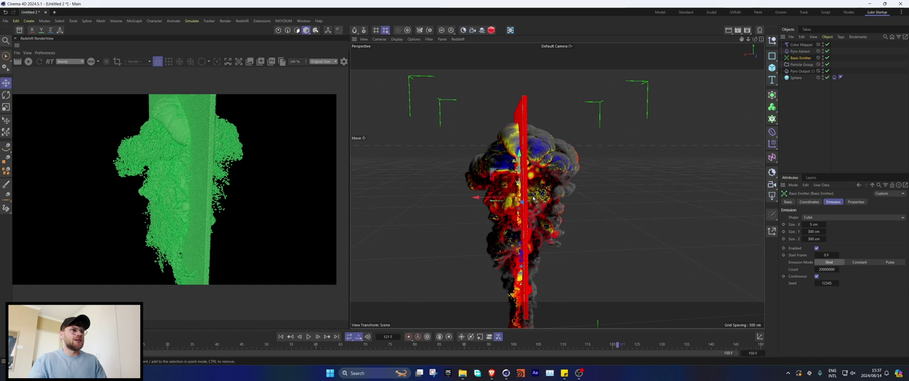
Add a Redshift camera from a near-frontal view of the smoke and look through it.
alt+drag(533, 198, 524, 188)
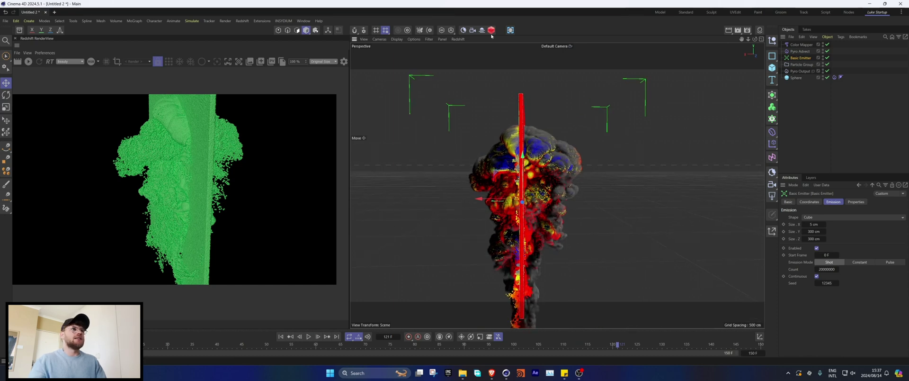
click(473, 30)
click(827, 44)
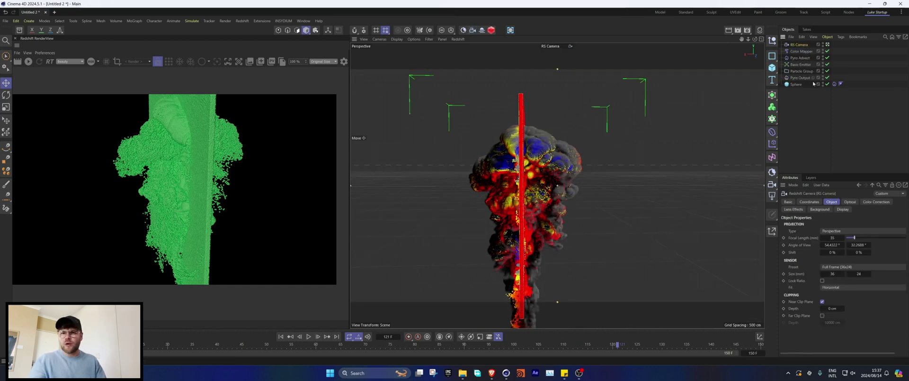
Set the RS Camera's X position to 0 cm, its heading to 180° and its pitch to 0°.
click(810, 203)
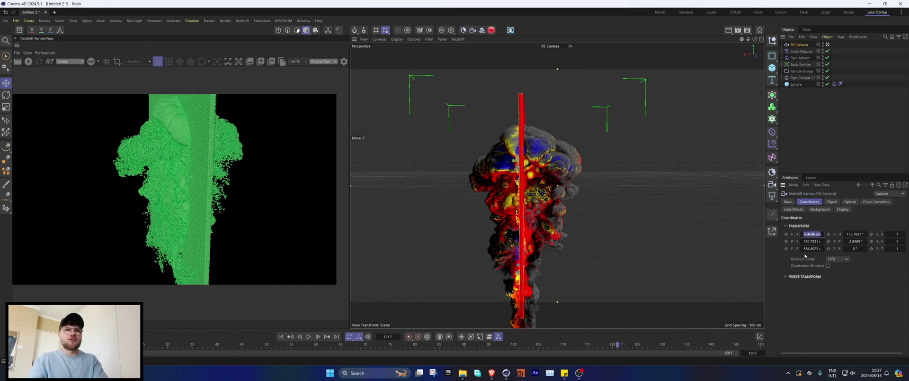
key(Return)
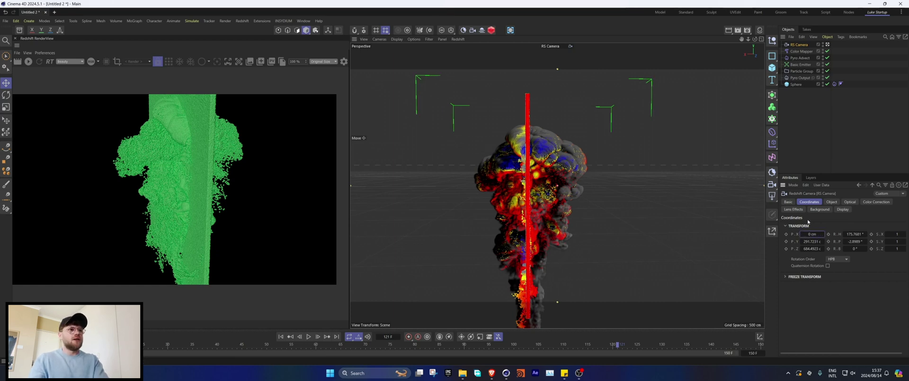
click(851, 234)
text(180)
key(Tab)
text(0)
key(Return)
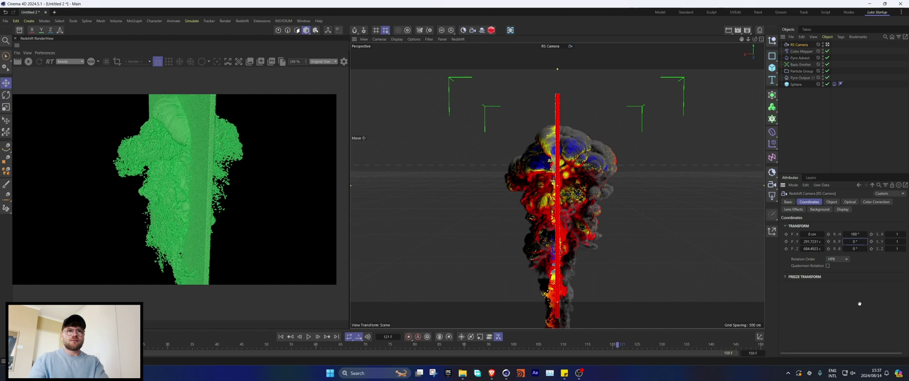
Raise the RS Camera to a Y position of 239 cm so the smoke plume is framed.
key(shift+Tab)
key(shift+Tab)
key(shift+Tab)
text(0)
key(Return)
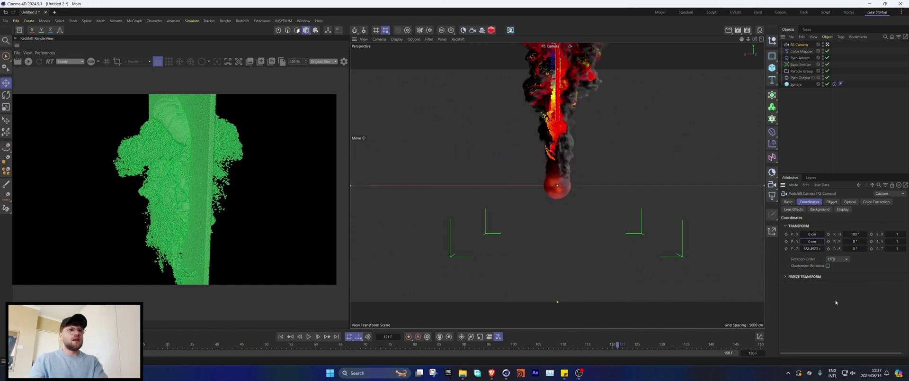
drag(823, 241, 822, 132)
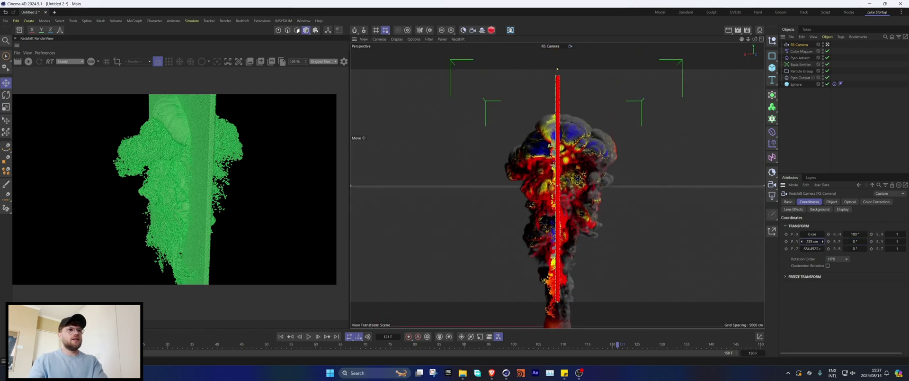
Set the RS Camera's focal length to 50 mm, then preview the colored particles in the Redshift live render and stop it.
click(832, 202)
text(50)
key(Return)
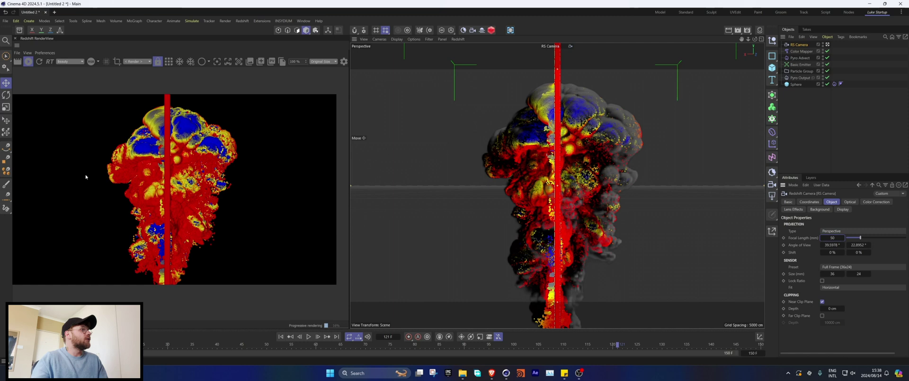
click(28, 62)
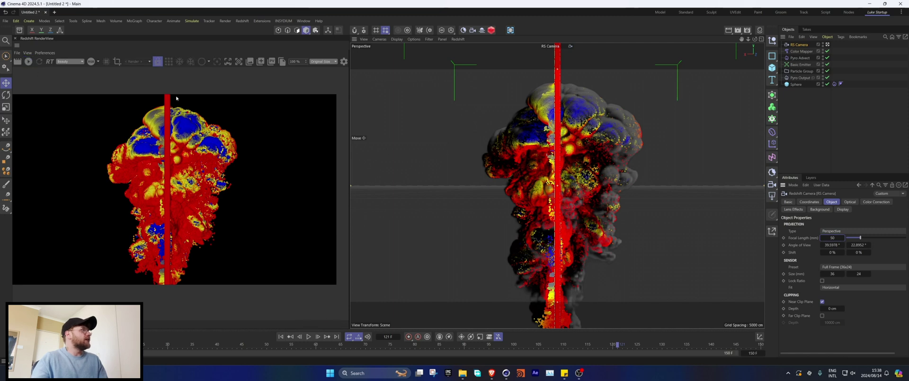
Set the Basic Emitter's particle count to 2000000 and replay the simulation from the start to about frame 122.
click(800, 64)
click(824, 269)
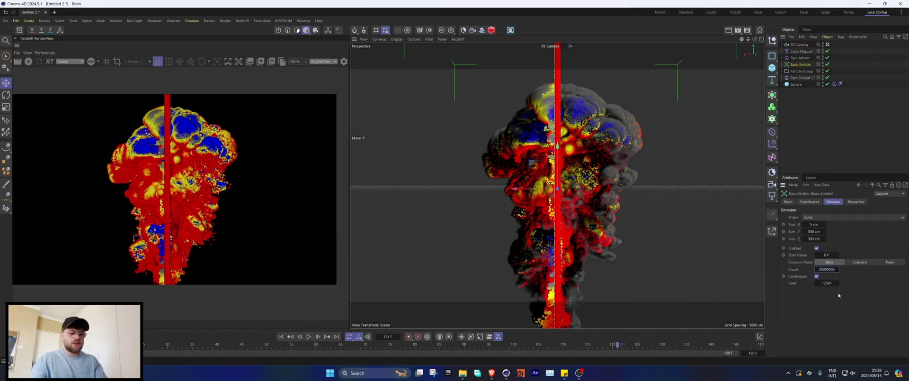
click(308, 337)
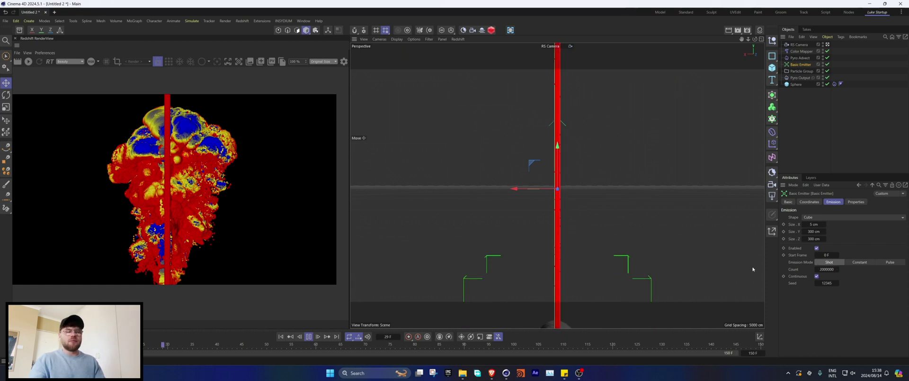
click(309, 336)
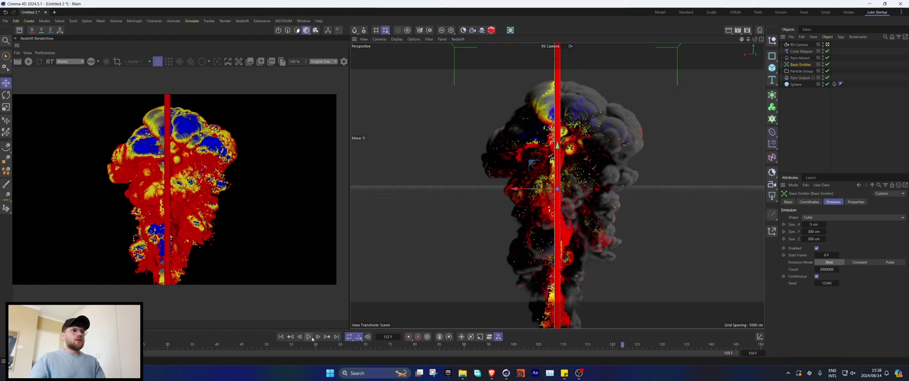
Create a new material, assign it to the Particle Group, and add a Redshift Object tag to the group.
click(758, 31)
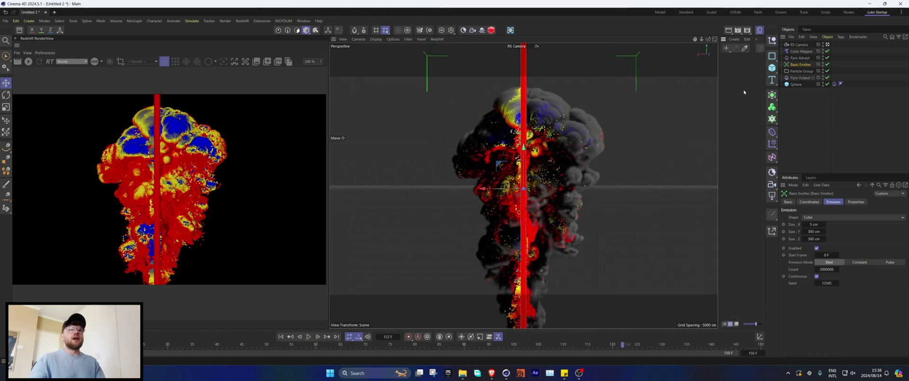
double_click(745, 92)
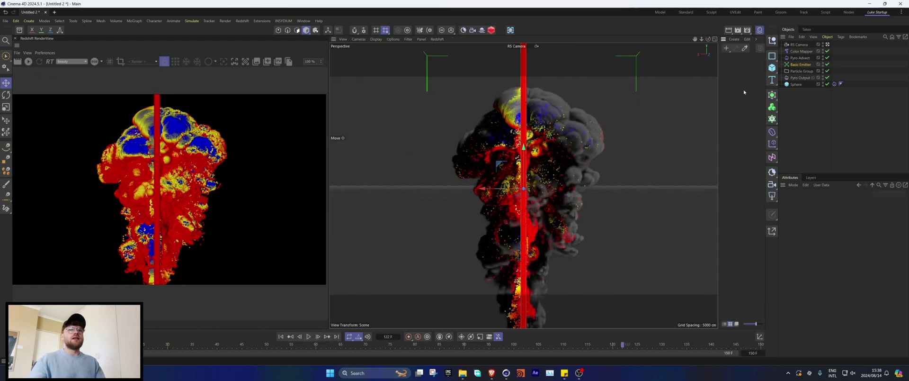
right_click(804, 72)
mouse_move(819, 137)
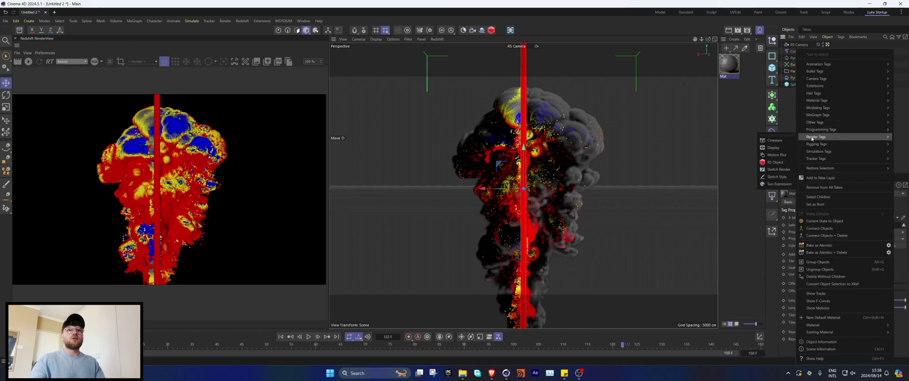
click(778, 162)
Set the tag's particle mode to Optimized Spheres with a scale multiplier of 0.5 and start the live render.
click(847, 225)
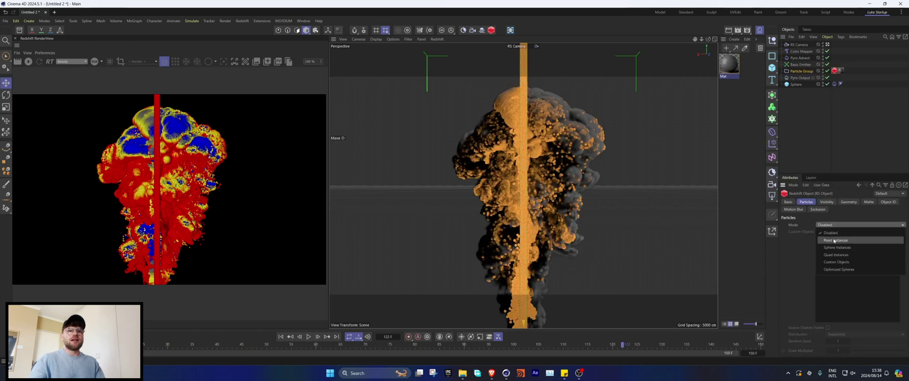
click(833, 270)
click(28, 62)
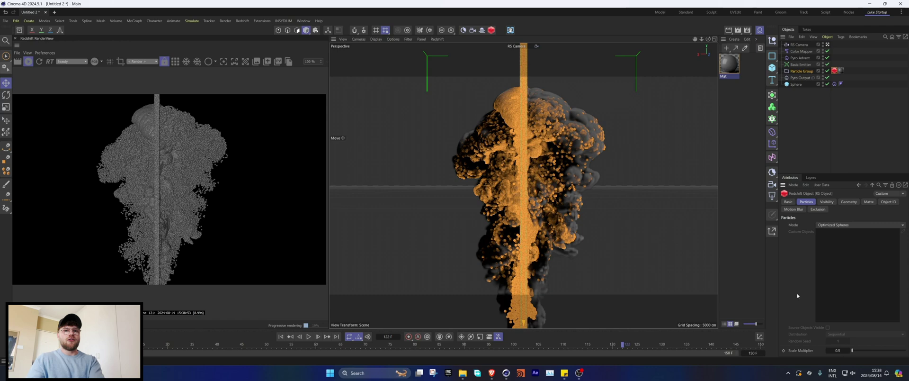
Check the particle radius in the Basic Emitter's properties.
click(799, 64)
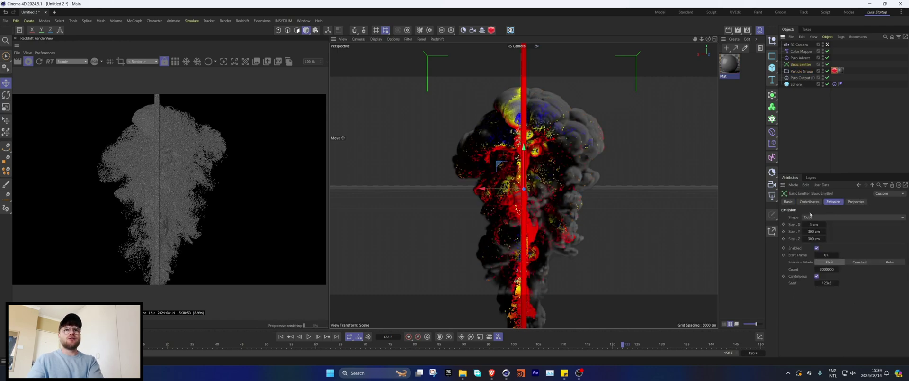
click(850, 201)
click(794, 327)
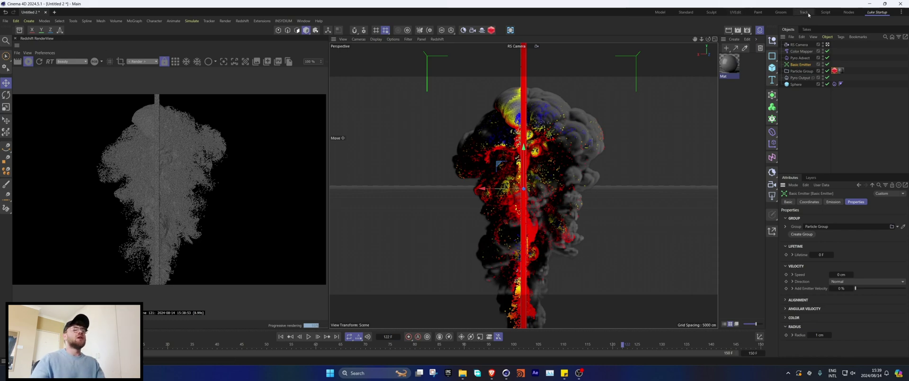
Open the material's node graph and add a Color User Data node.
double_click(724, 68)
key(Tab)
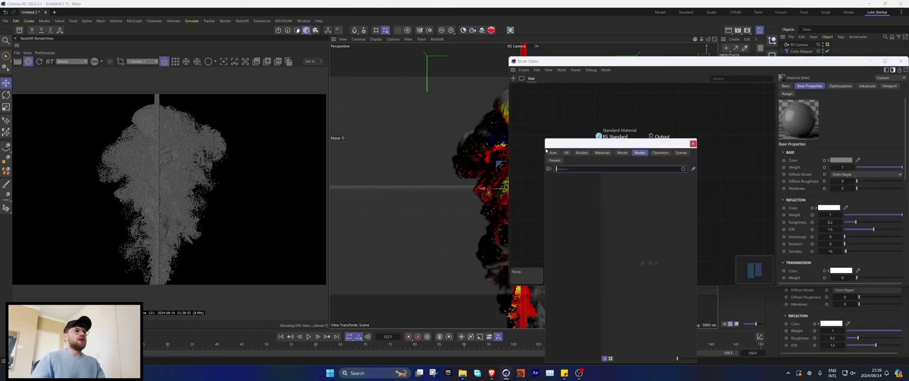
text(color)
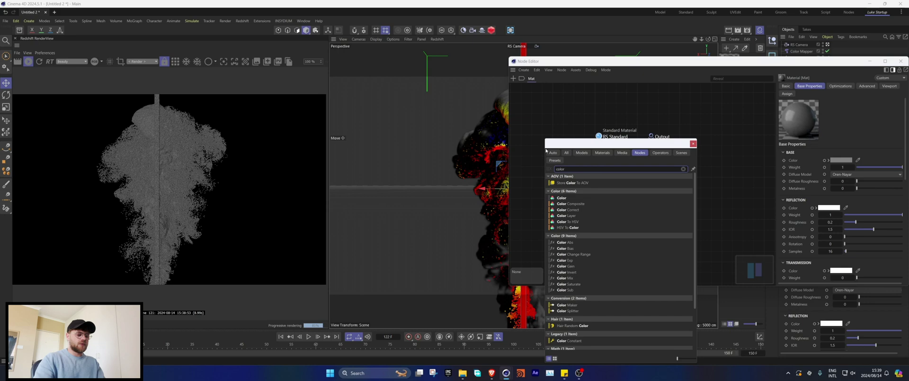
text( user)
key(Down)
key(Return)
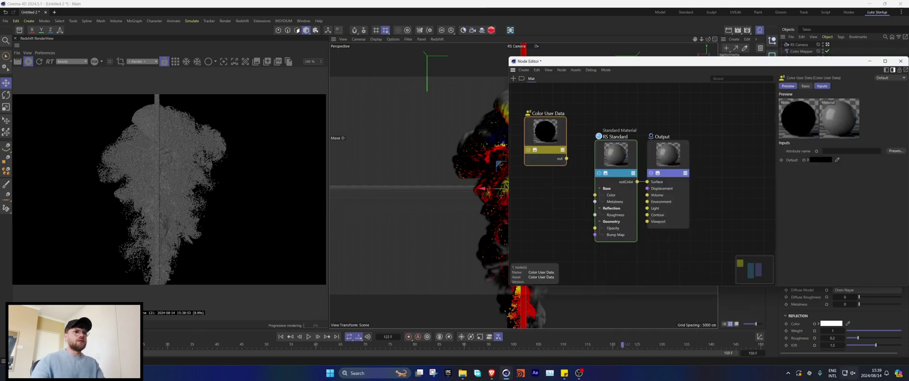
Connect the Color User Data node to the RS Standard material's base color and set its attribute to the RSPColor particle preset.
drag(575, 169, 595, 194)
click(895, 151)
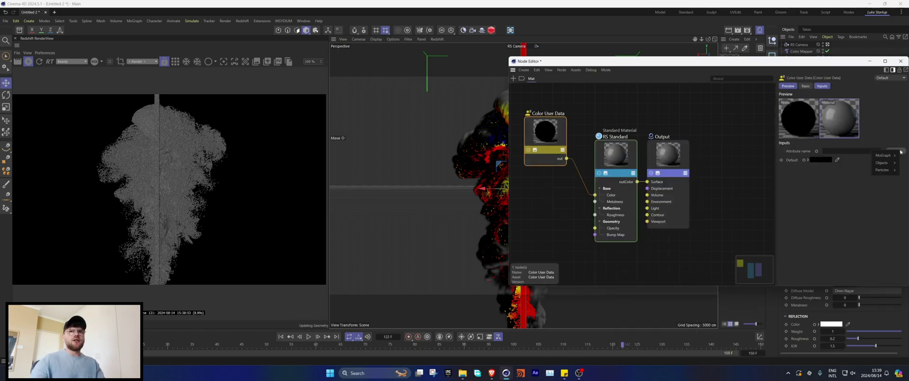
mouse_move(883, 170)
click(846, 171)
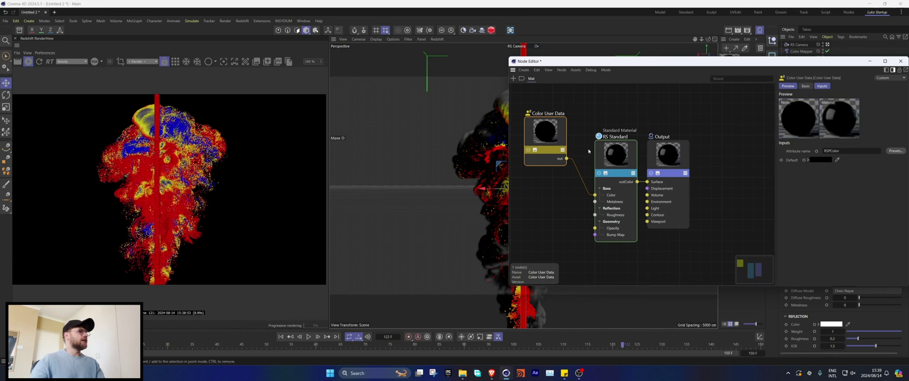
Insert a Ramp node between the Color User Data node and the RS Standard material's base color.
scroll(585, 129, down, 3)
middle_drag(540, 128, 577, 127)
drag(597, 136, 637, 154)
click(561, 175)
key(Tab)
text(ramp)
drag(633, 185, 594, 163)
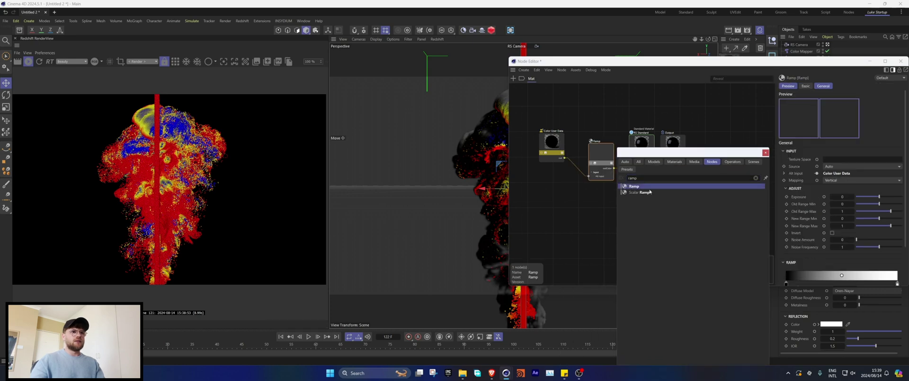
Change the Ramp's white end knot to a fully saturated orange.
click(897, 284)
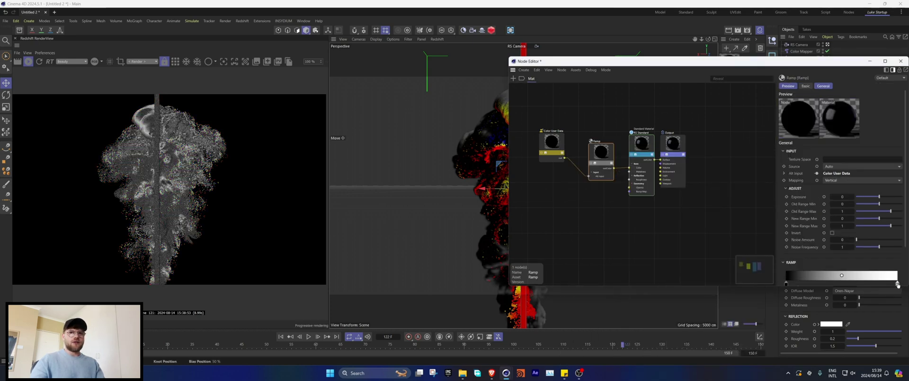
double_click(898, 284)
click(736, 289)
drag(731, 295, 828, 295)
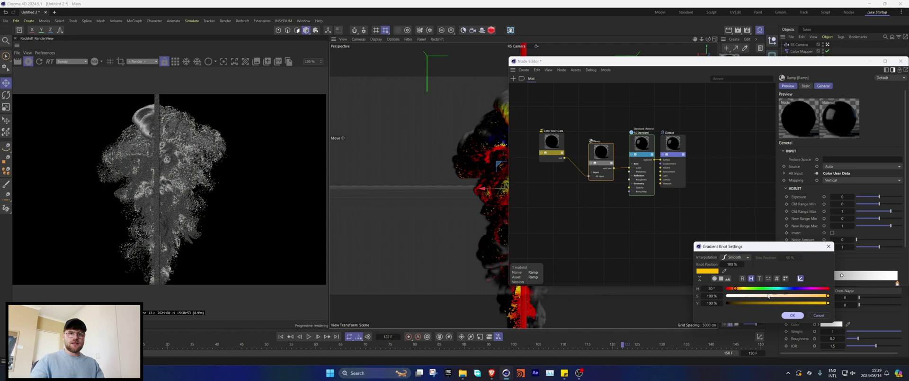
drag(736, 288, 733, 288)
click(792, 315)
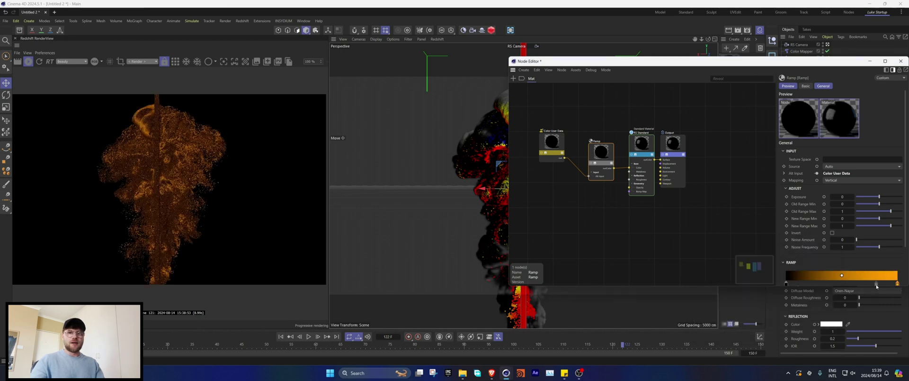
Move the Ramp's black and orange knots close together near the dark end and close the node editor.
drag(898, 285, 825, 283)
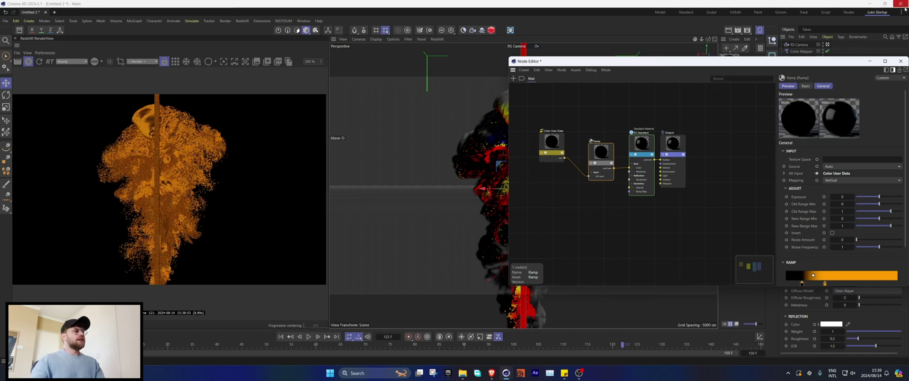
click(900, 61)
Add a Redshift Dome Light to the scene.
click(242, 21)
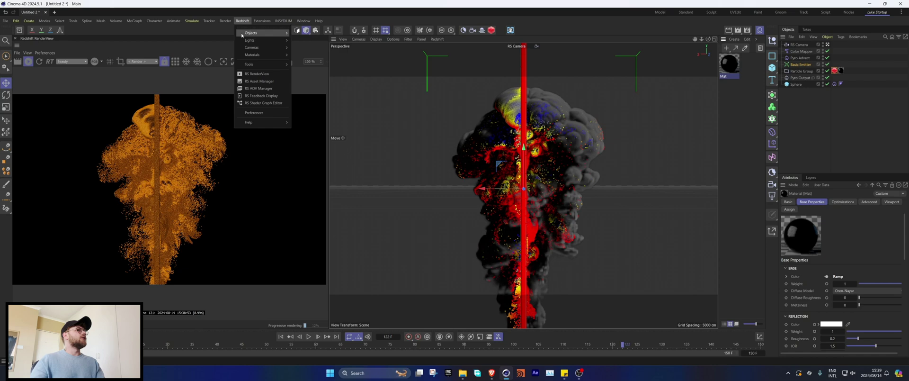
mouse_move(263, 47)
click(306, 74)
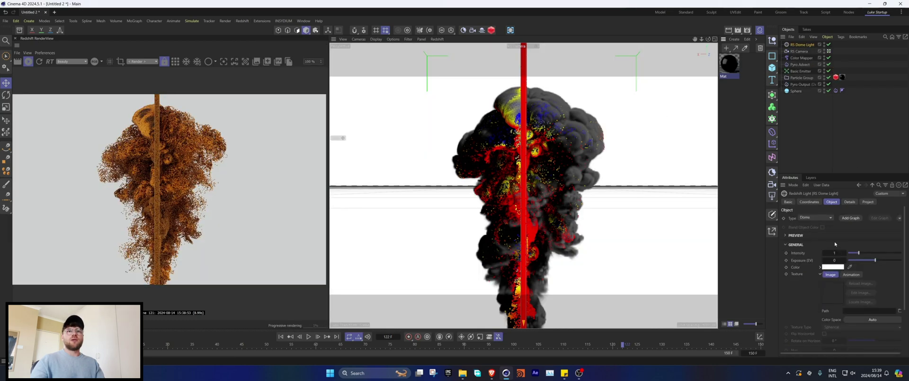
Add a shader graph to the Dome Light and connect a new C4D Shader node to its General Dome Map input.
click(850, 218)
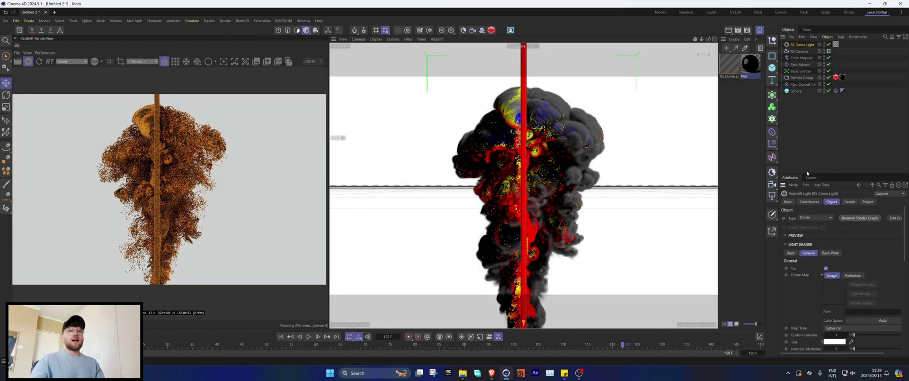
click(730, 68)
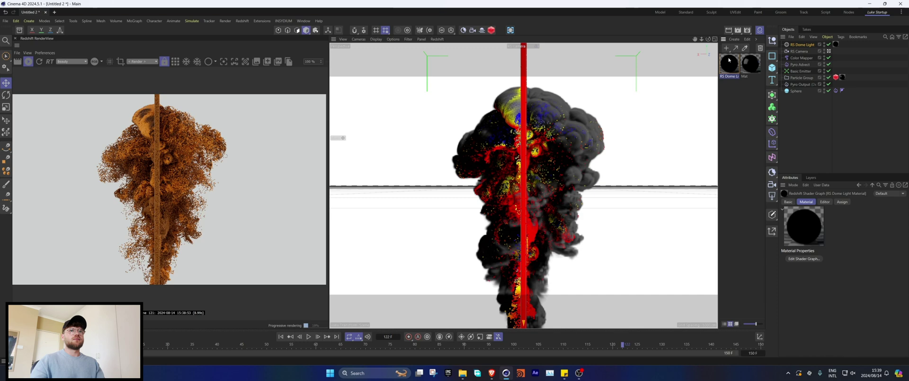
double_click(729, 61)
click(58, 86)
text(c4d)
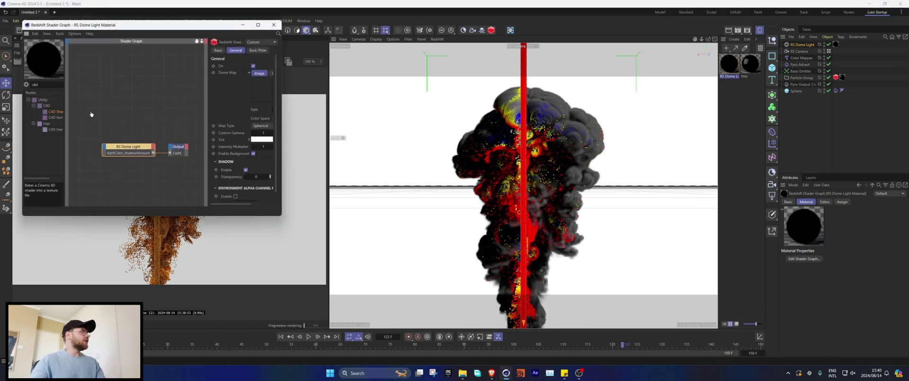
drag(92, 114, 102, 115)
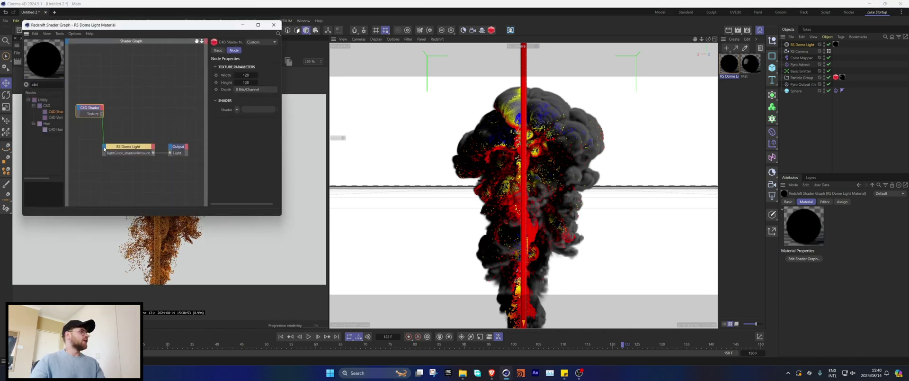
drag(105, 149, 104, 147)
click(156, 160)
Set the C4D Shader node's texture width and height to 1024 and load a Gradient as its shader.
double_click(248, 74)
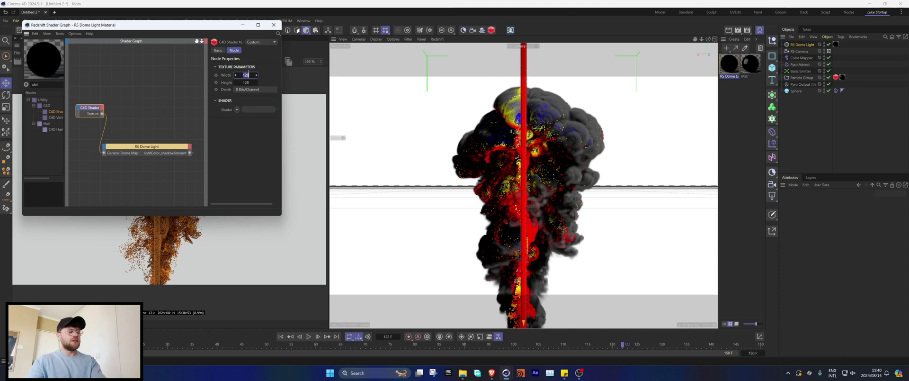
text(1024)
click(245, 83)
text(1024)
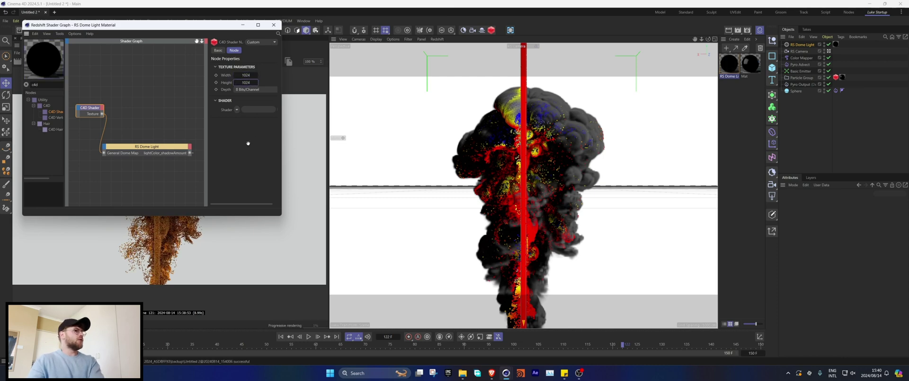
click(237, 109)
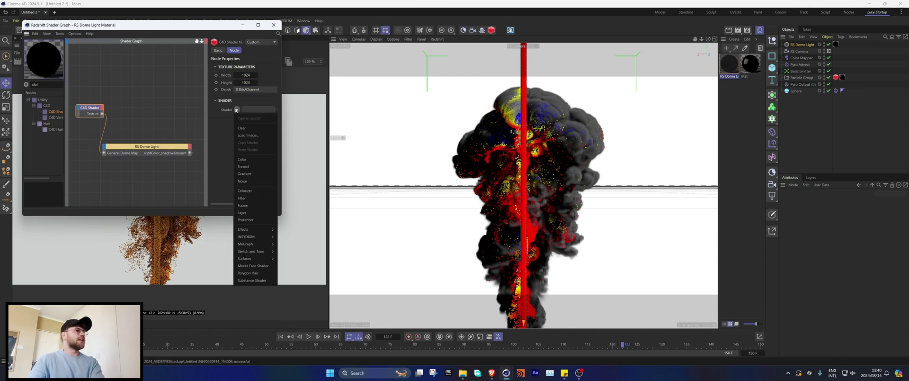
click(245, 173)
drag(142, 25, 402, 42)
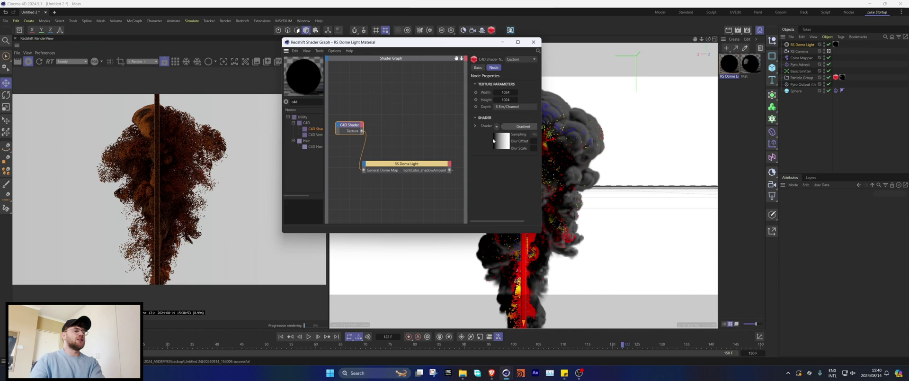
Set the gradient type to 2D - V and move its black and white knots inward, with the white knot at about 61%.
click(501, 141)
click(852, 287)
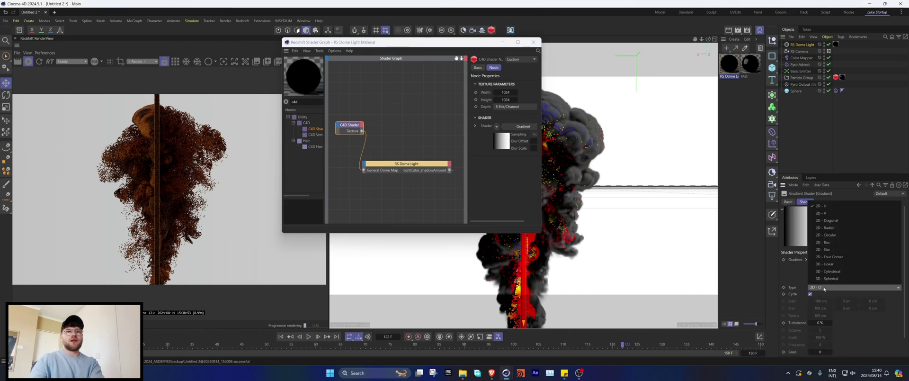
click(837, 215)
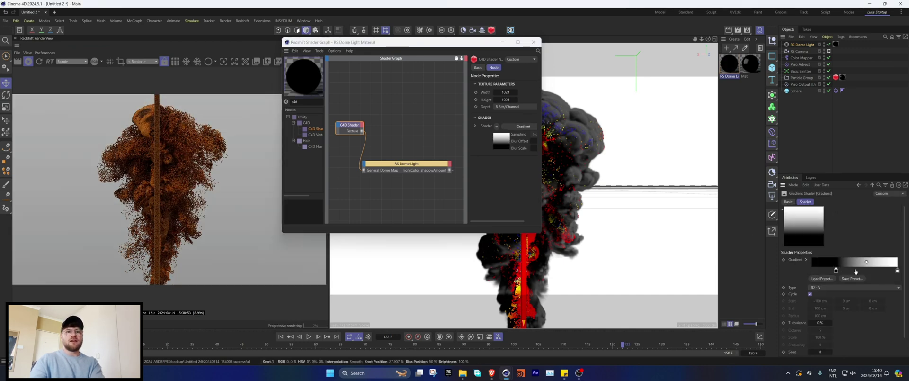
drag(897, 270, 864, 270)
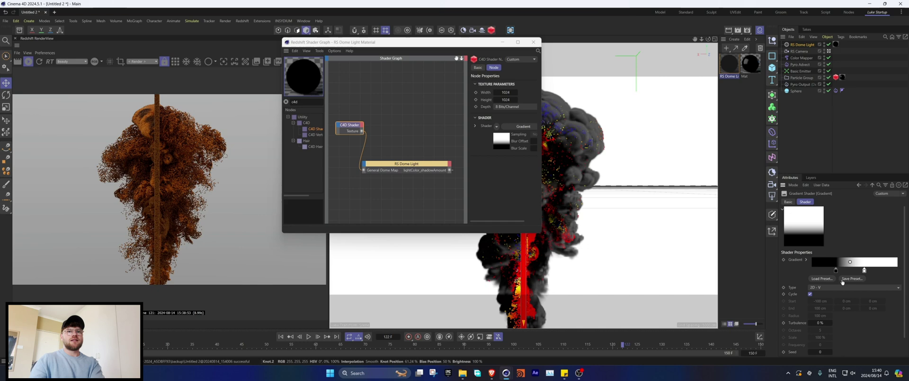
Change the gradient's white knot to orange with hue 39° and 100% saturation, and close the shader graph.
double_click(864, 269)
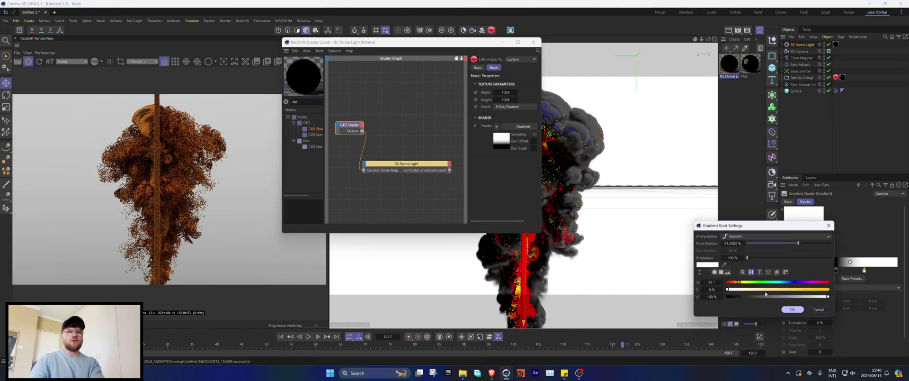
drag(767, 289, 828, 289)
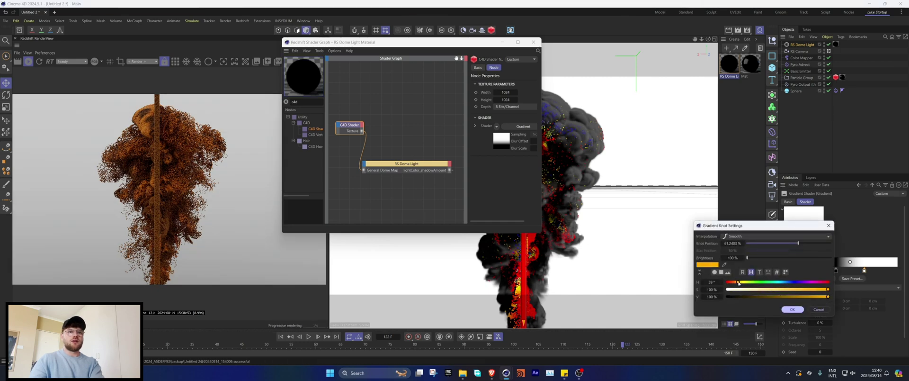
click(792, 309)
click(534, 42)
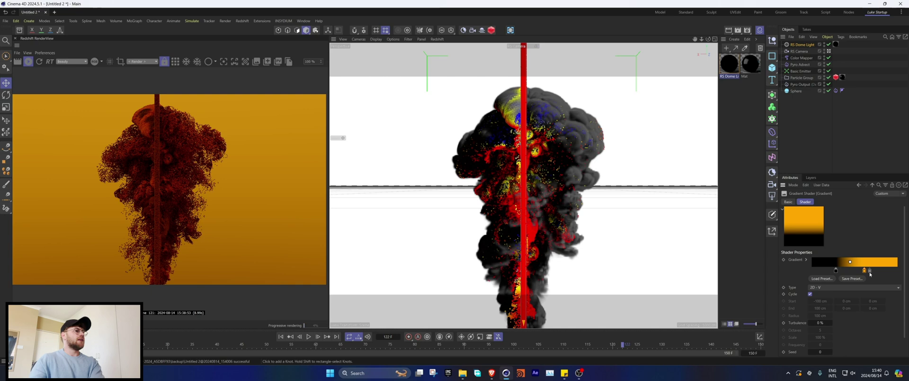
Move the gradient's black and orange knots closer together and set the Dome Light's diffuse contribution to about 0.374.
drag(836, 270, 847, 270)
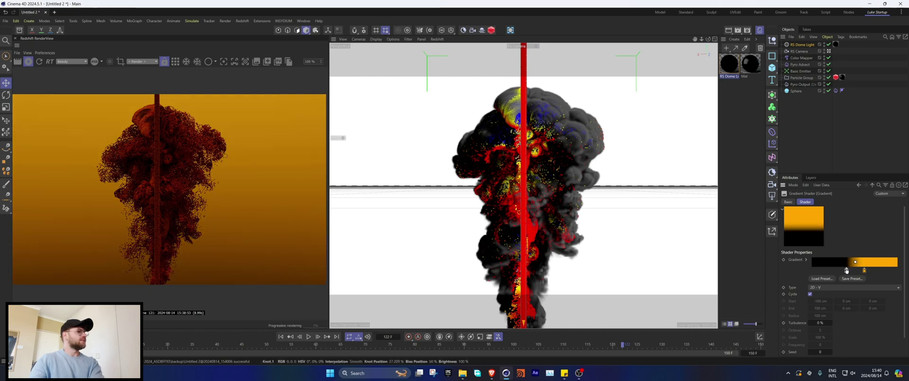
scroll(234, 182, down, 1)
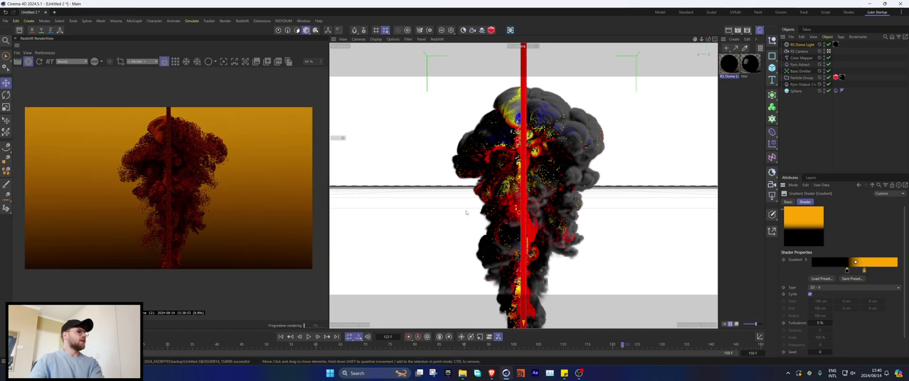
drag(864, 271, 862, 271)
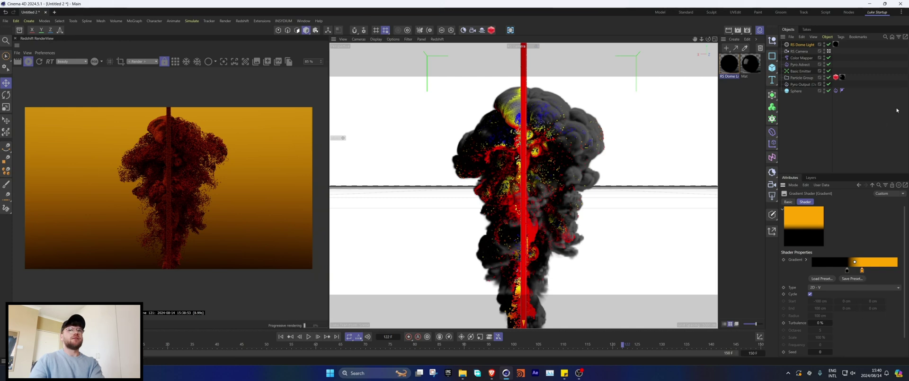
click(799, 45)
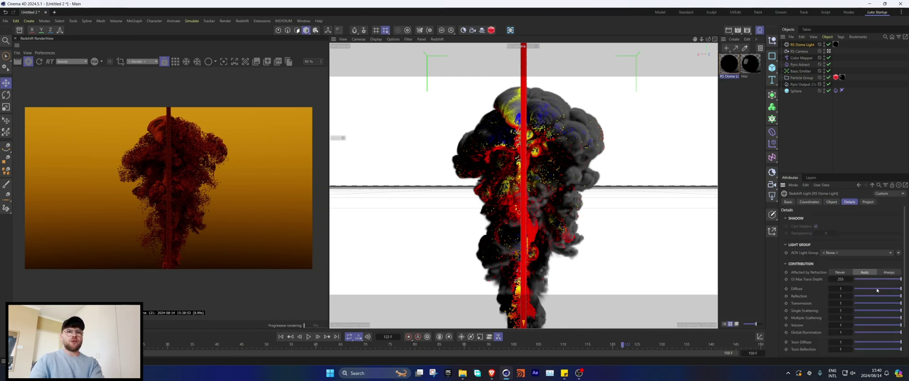
drag(877, 289, 872, 288)
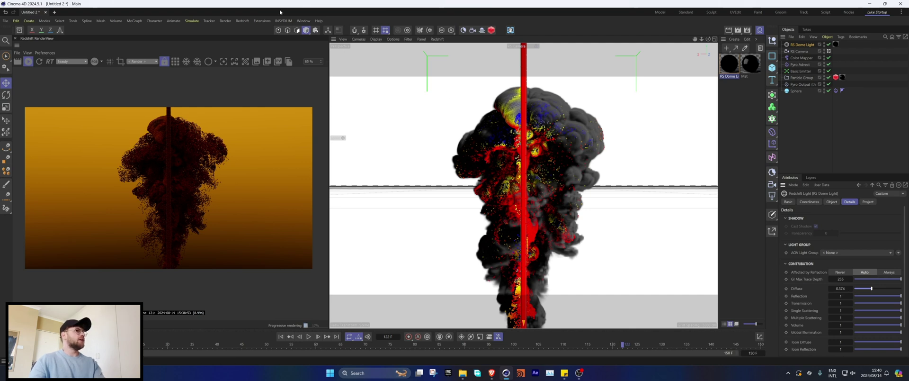
Add a Redshift Area Light and switch the viewport to the default perspective camera with Gouraud shading.
click(242, 21)
mouse_move(261, 40)
click(306, 65)
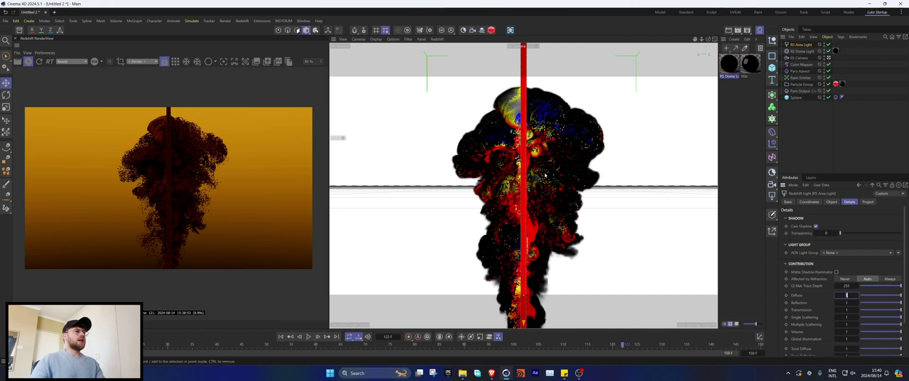
key(F2)
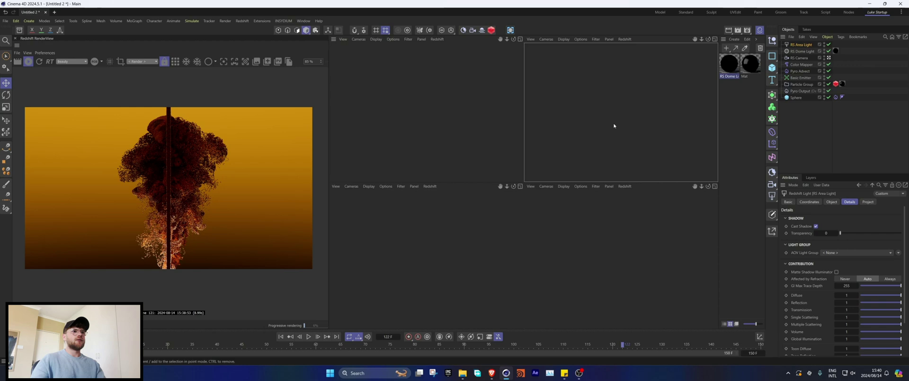
click(360, 40)
click(369, 105)
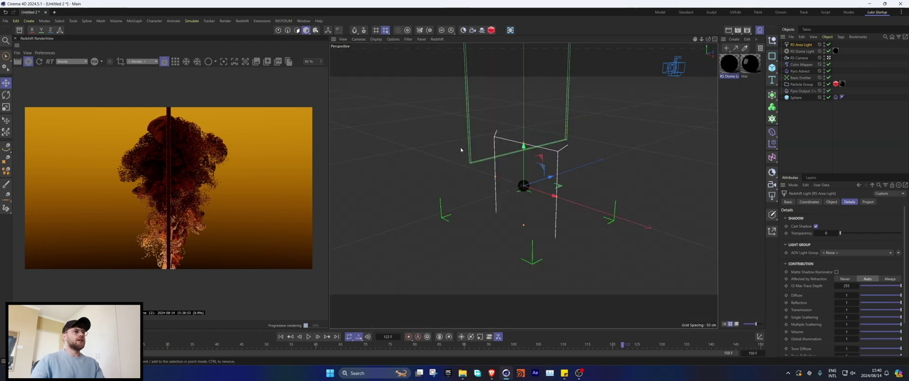
key(n)
key(a)
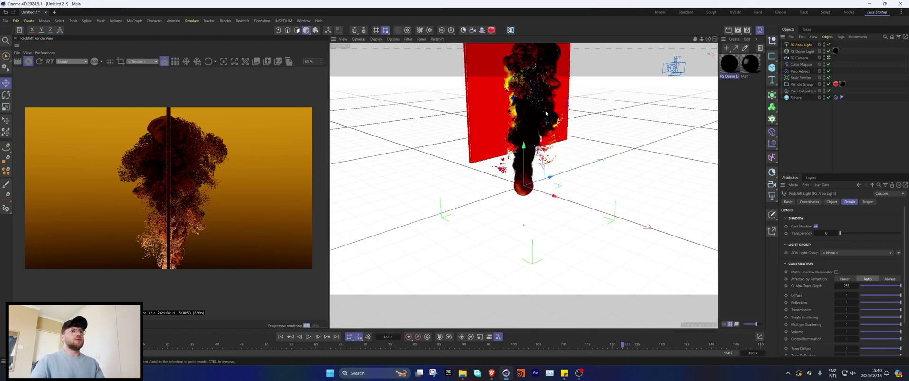
Move and rotate the Area Light so it lights one side of the smoke plume.
scroll(533, 156, down, 2)
alt+middle_drag(533, 156, 480, 200)
drag(479, 198, 505, 174)
key(r)
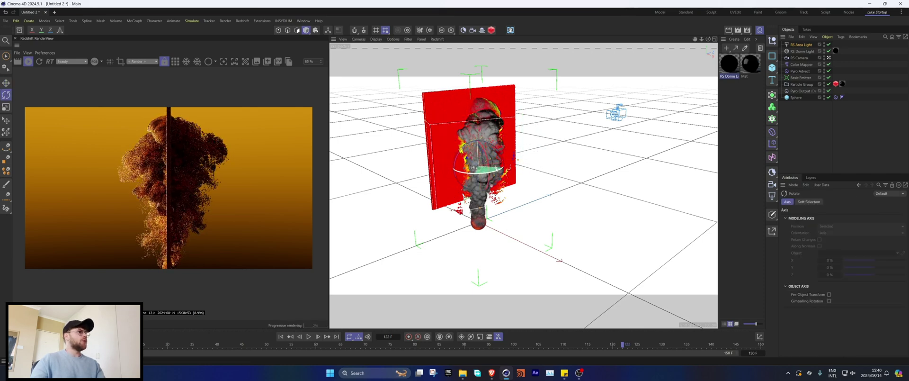
key(e)
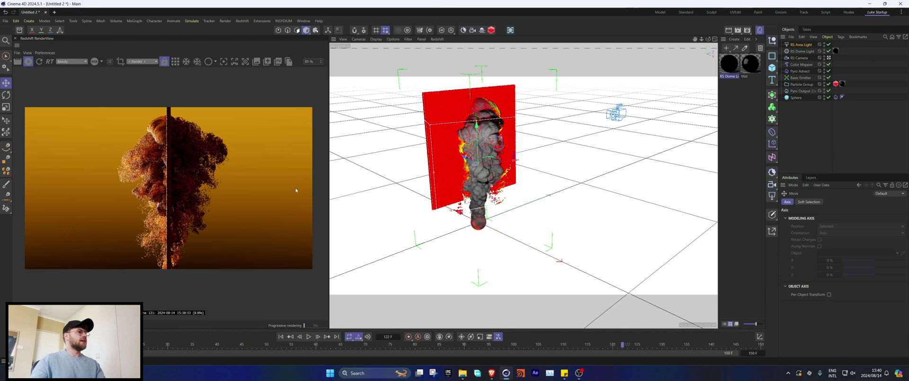
Duplicate the Area Light, then move and rotate the copy to light the opposite side of the smoke plume.
ctrl+drag(803, 42, 803, 44)
alt+drag(461, 111, 549, 178)
key(r)
drag(585, 205, 523, 146)
key(e)
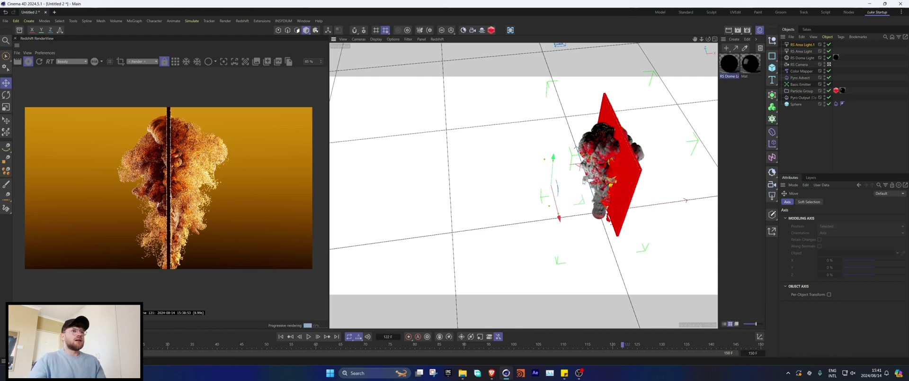
drag(586, 179, 568, 182)
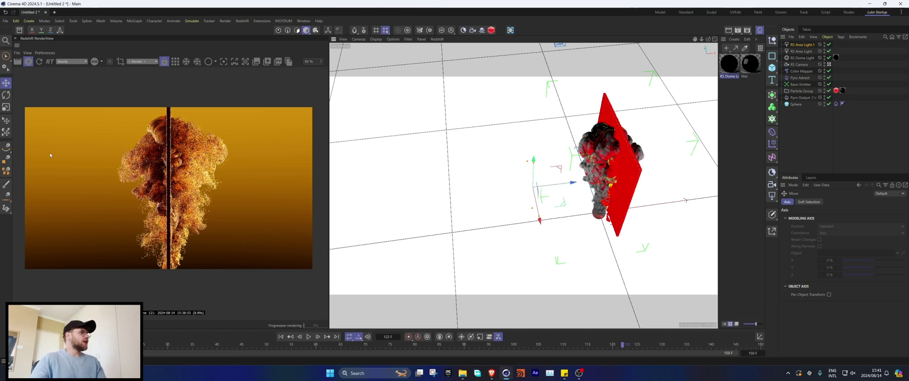
Stop the Redshift preview render and set the Basic Emitter's particle count to 20000000.
click(29, 62)
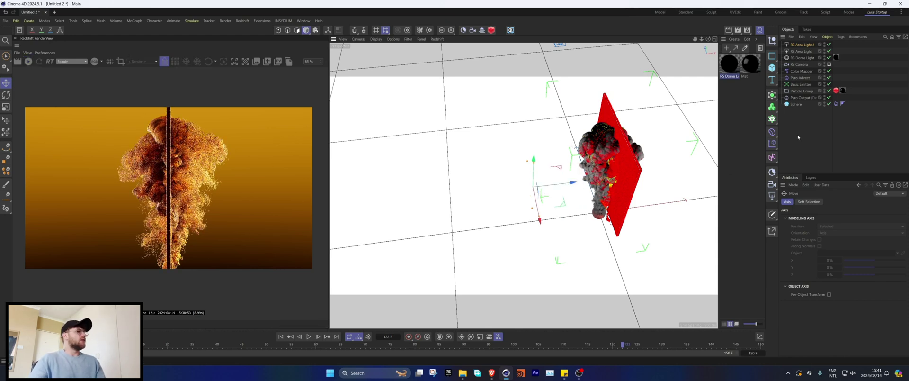
click(800, 84)
click(833, 202)
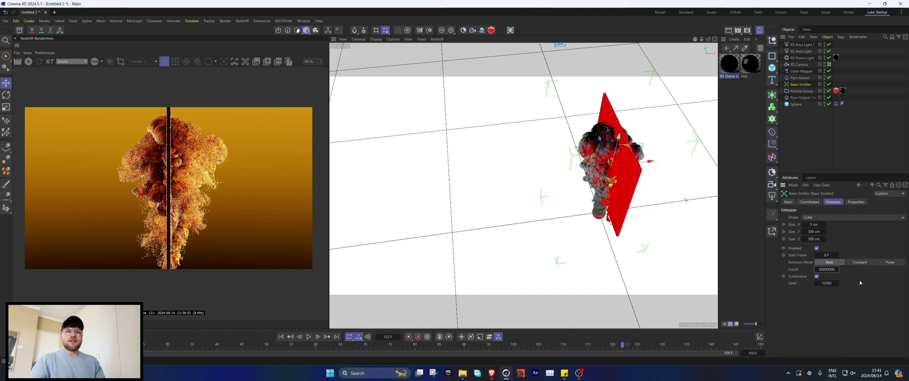
Replay the simulation to about frame 115, return to the render camera view and restart the Redshift preview render.
click(308, 336)
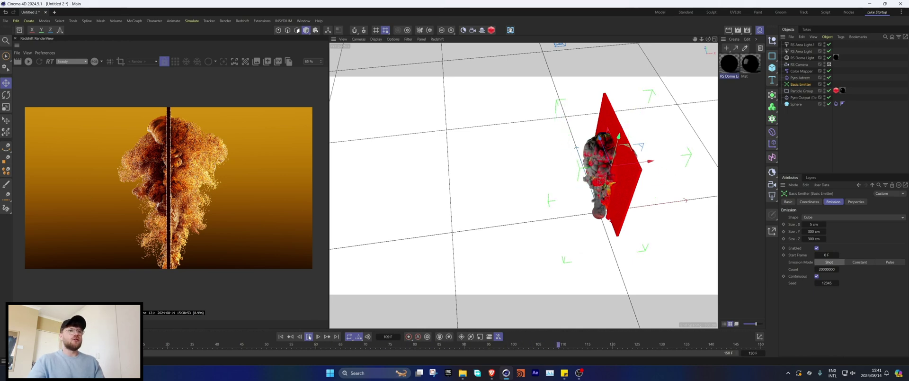
click(309, 336)
middle_click(602, 118)
middle_click(443, 115)
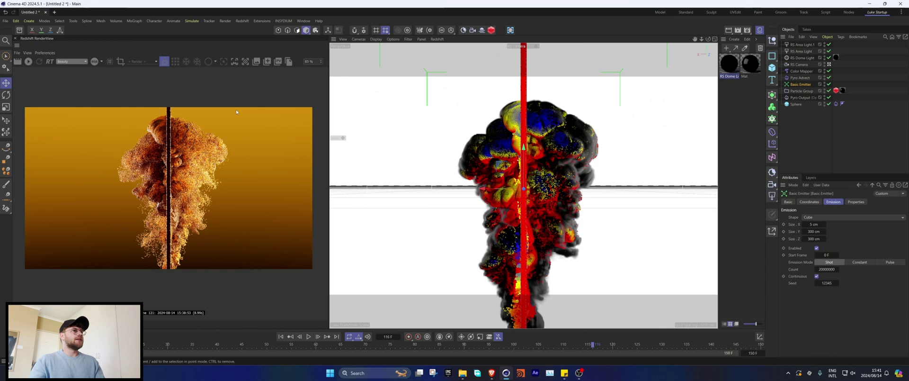
click(28, 61)
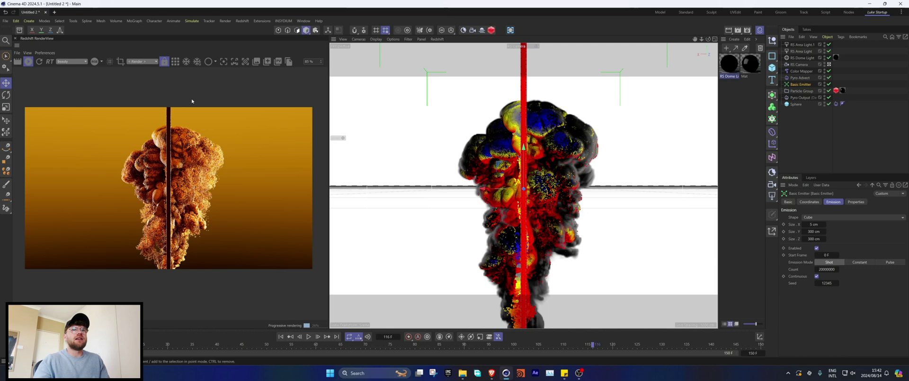
Shift the orange knot of the Dome Light's gradient to hue 30° and close the shader graph.
double_click(731, 60)
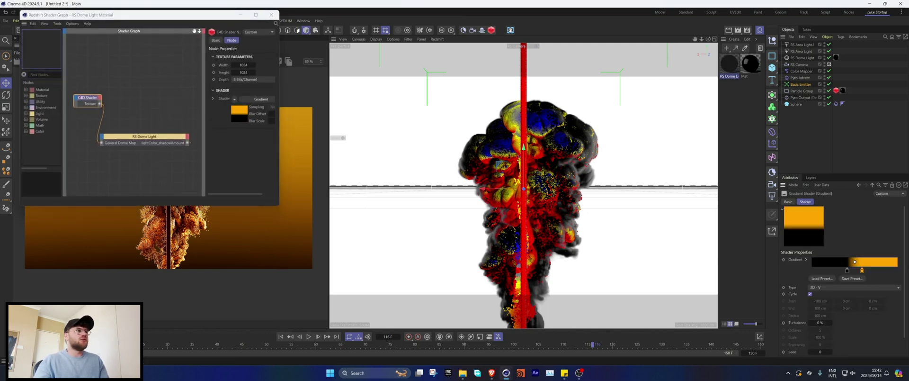
double_click(861, 270)
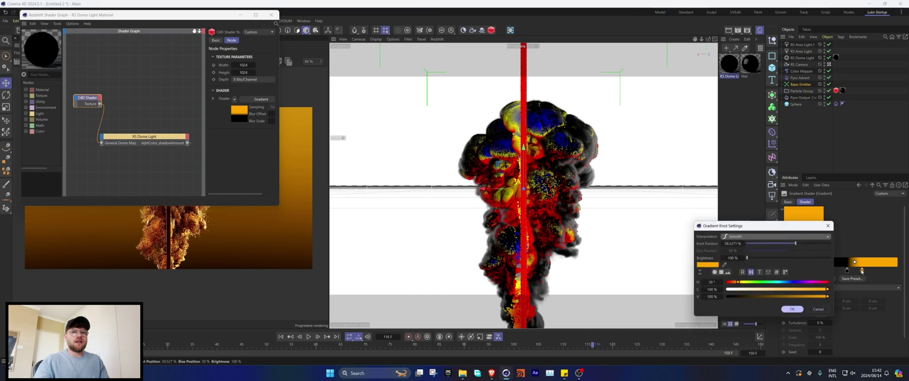
click(792, 309)
click(271, 15)
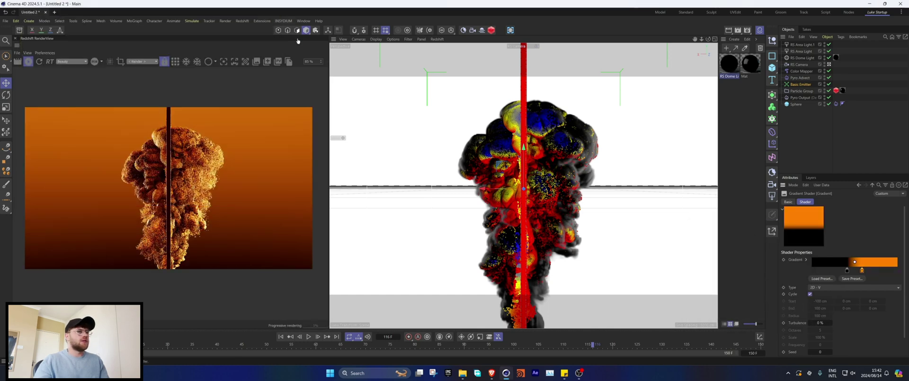
Set the hue of the orange knot in the Dome Light's gradient to 36°.
double_click(861, 270)
drag(733, 285, 736, 285)
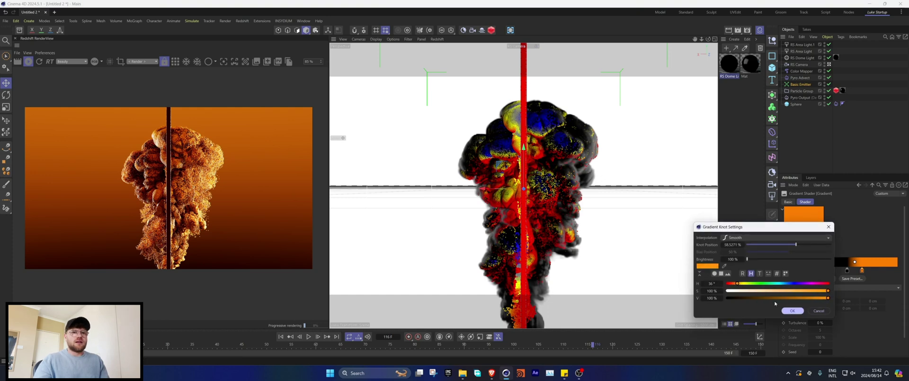
click(792, 310)
Shift the orange knot of the particle material's Ramp to hue 20° with reduced saturation, then close the node graph.
double_click(752, 64)
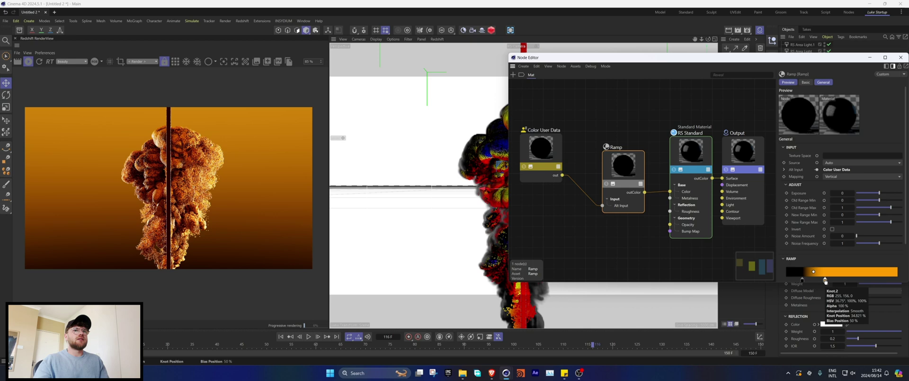
double_click(824, 279)
drag(827, 291, 813, 293)
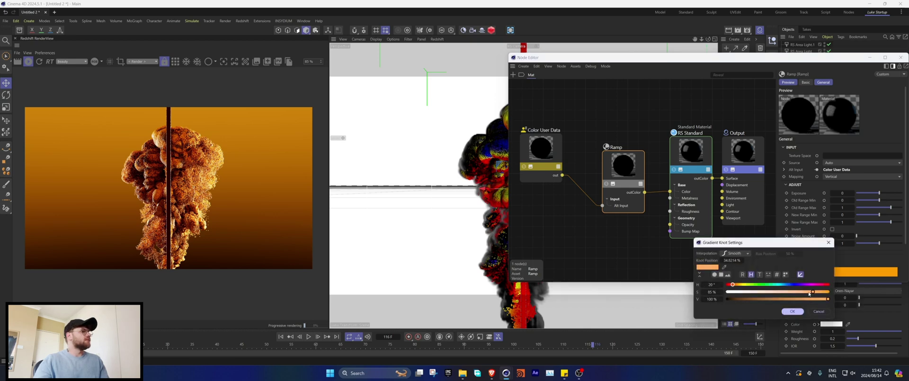
click(799, 310)
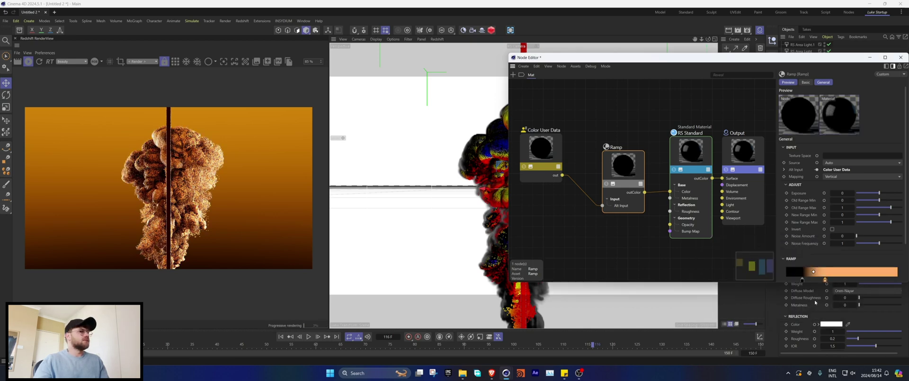
click(900, 57)
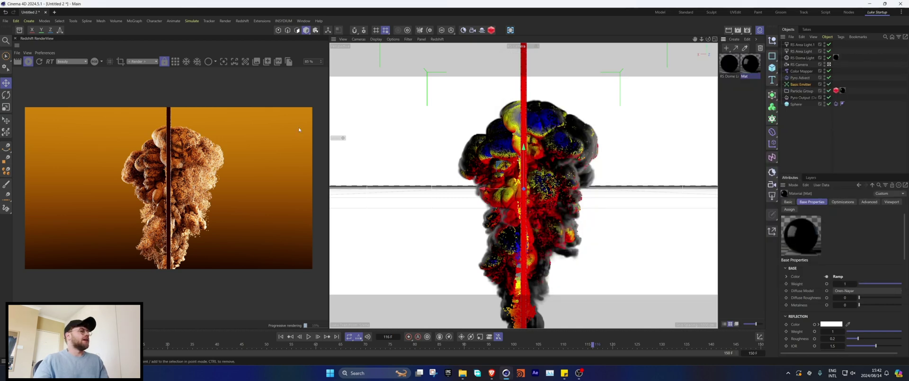
Show the Redshift RenderView's post-effect settings, enable Color Controls and set the contrast to 0.07.
click(326, 62)
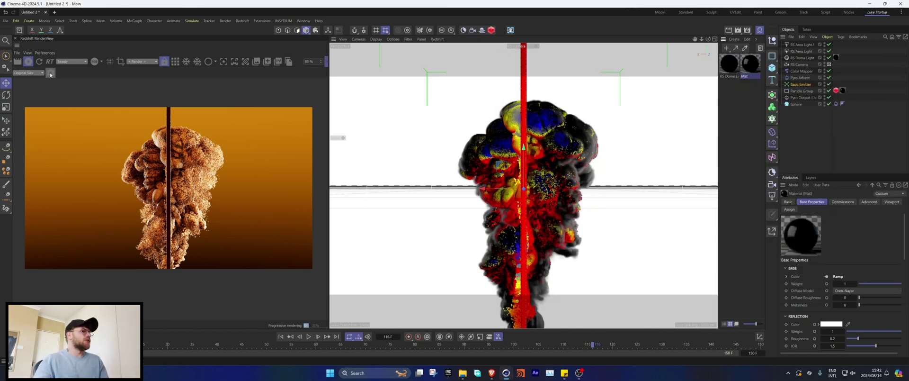
click(797, 64)
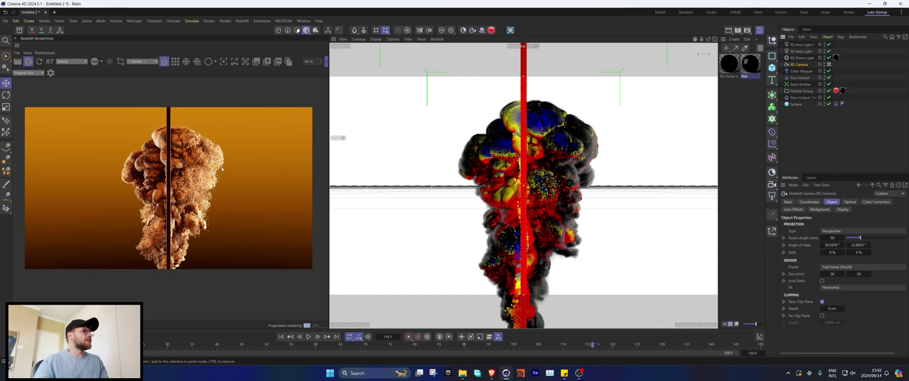
click(50, 72)
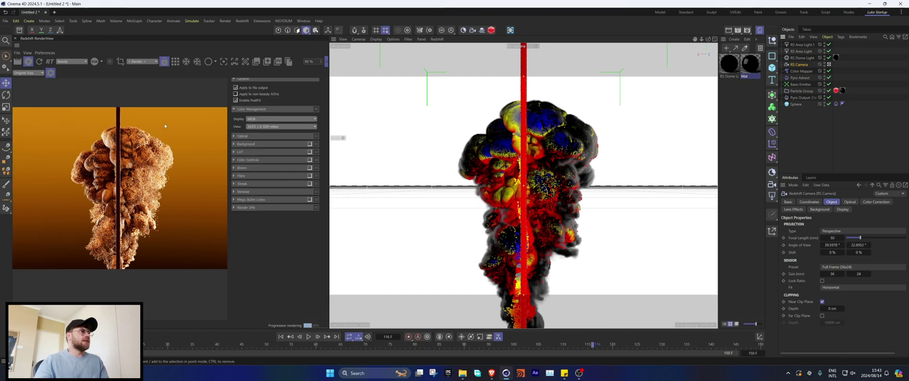
click(310, 160)
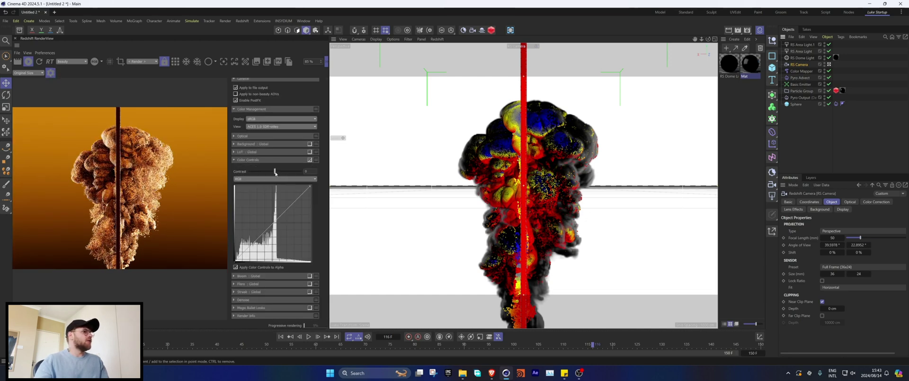
drag(275, 173, 277, 173)
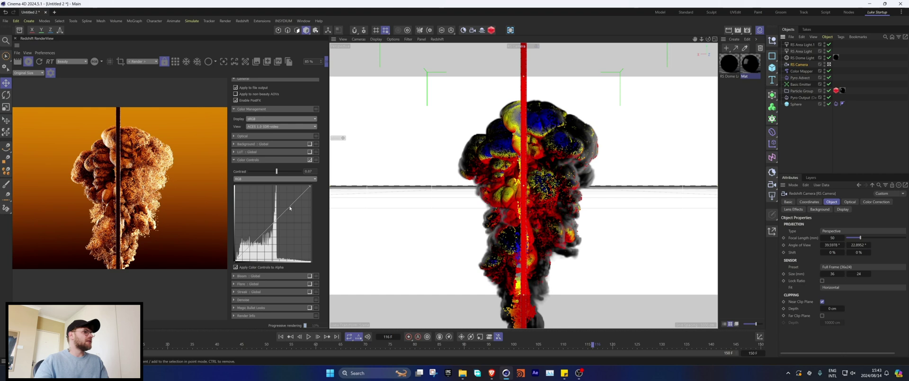
Raise the RGB curve slightly at a highlight point and a shadow point, then toggle Color Controls to compare the result.
drag(291, 208, 289, 204)
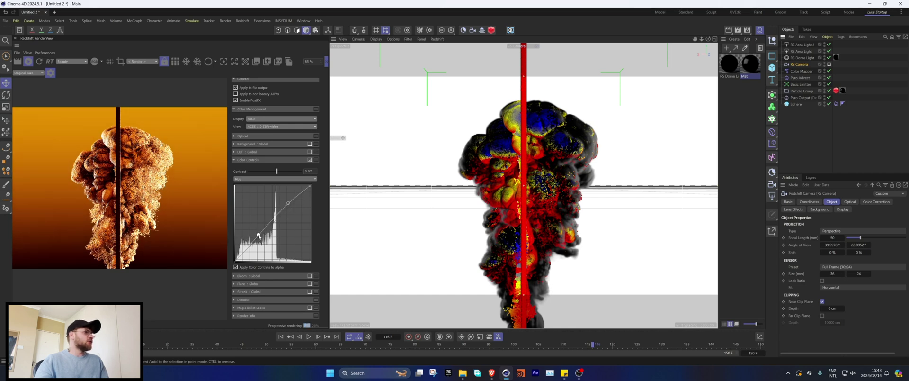
drag(259, 235, 255, 234)
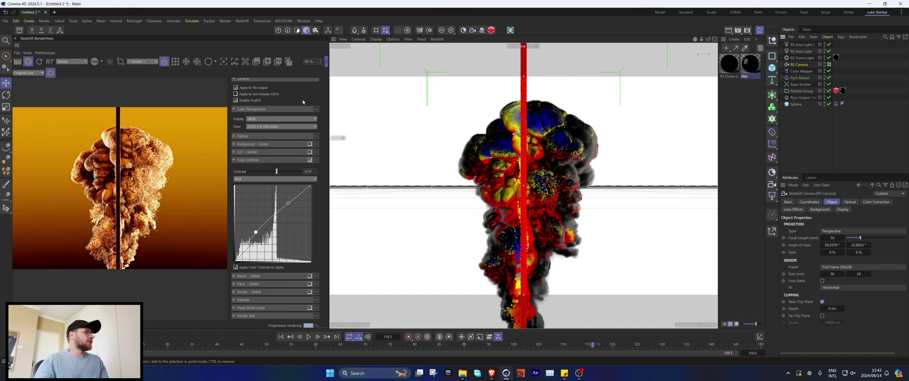
click(309, 160)
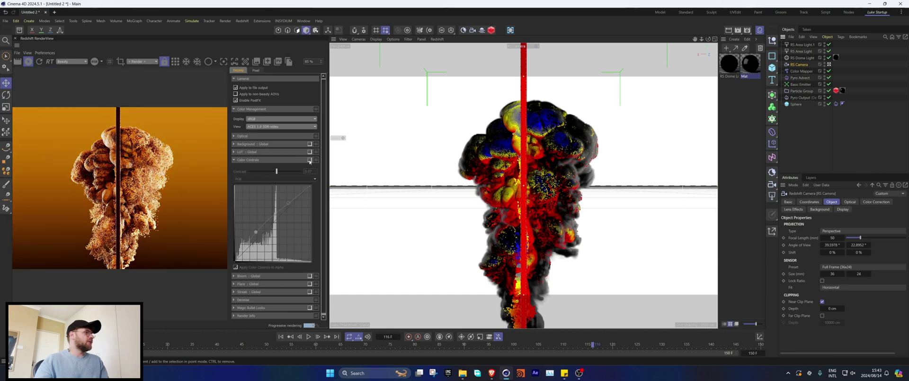
click(310, 160)
Widen the Redshift RenderView, compare the render with and without Color Controls, and hide the post-effect settings.
drag(328, 168, 435, 169)
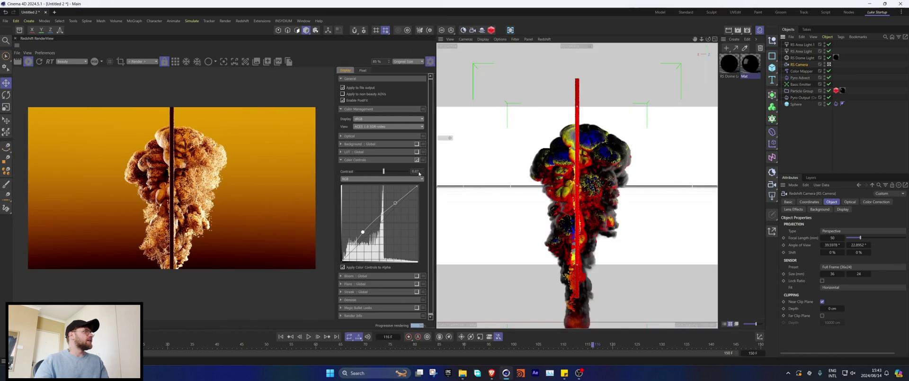
click(417, 159)
click(417, 159)
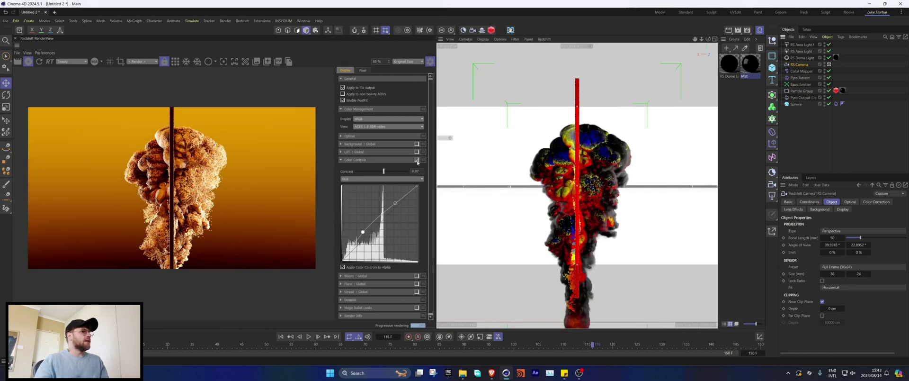
click(429, 61)
scroll(231, 183, up, 2)
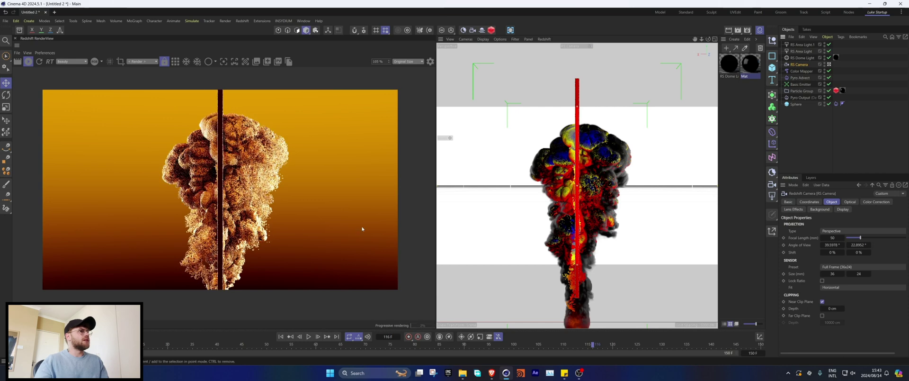
Leave the existing render camera, add a second Redshift camera and frame it close to the smoke plume.
click(829, 64)
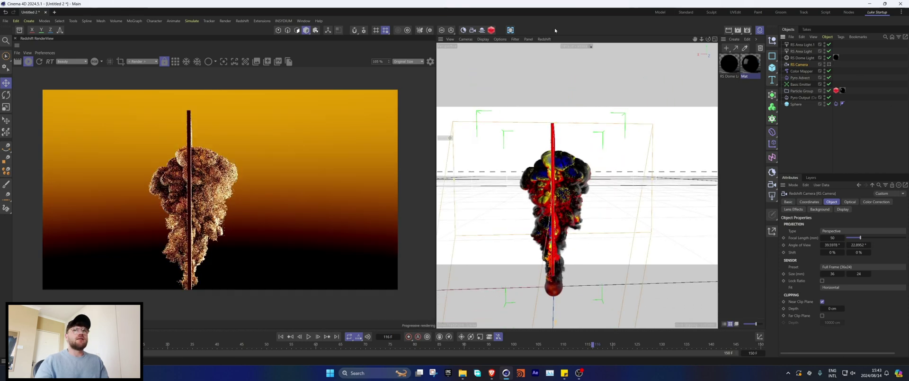
click(472, 30)
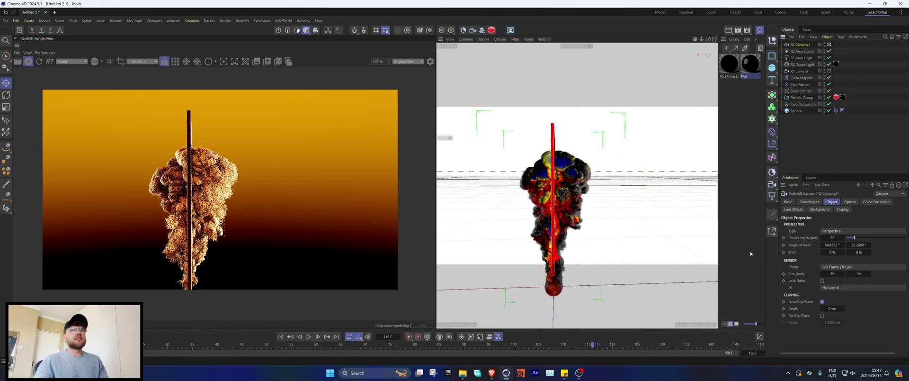
scroll(550, 225, up, 10)
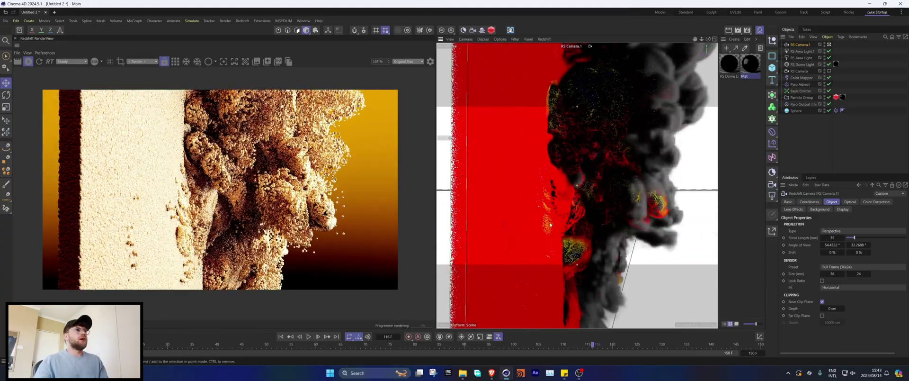
alt+drag(550, 224, 542, 210)
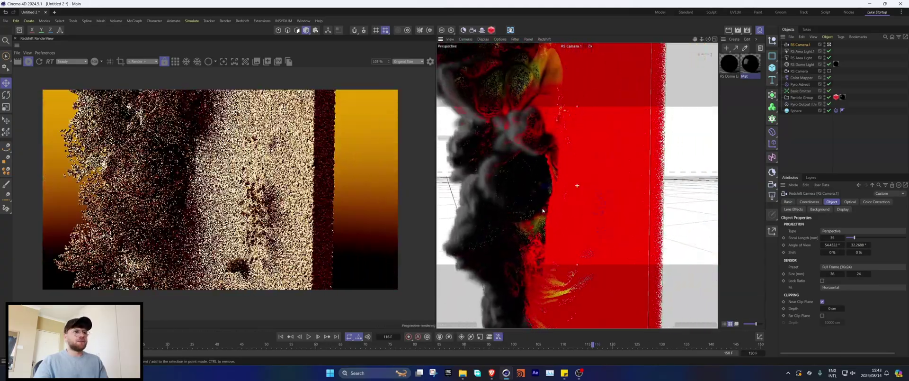
Set the new camera's bank rotation to -90° and reframe it on a sideways close-up of the particle plume.
click(809, 202)
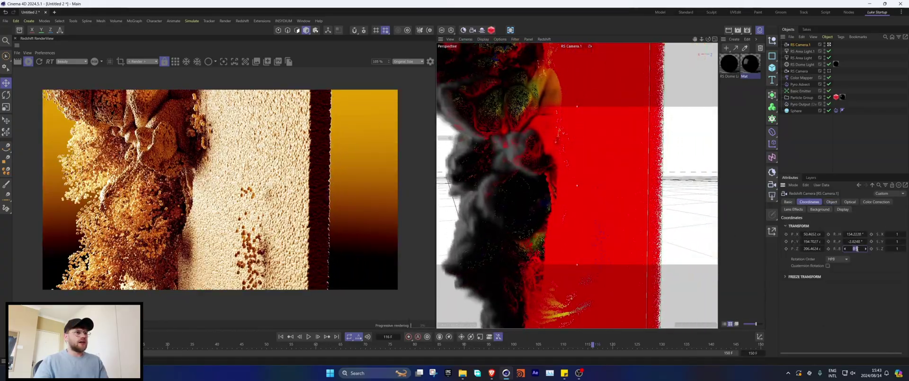
key(Return)
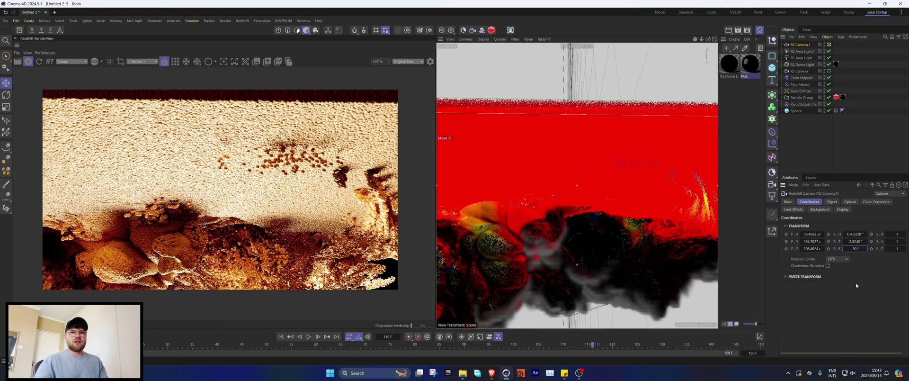
key(Return)
alt+middle_drag(549, 152, 559, 219)
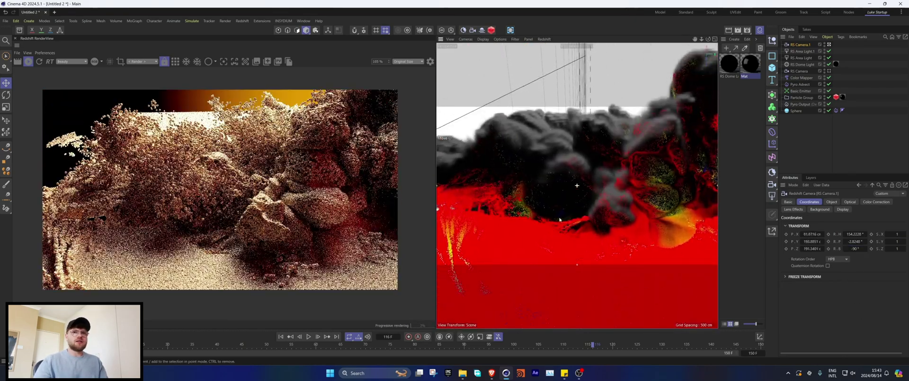
alt+drag(559, 219, 614, 219)
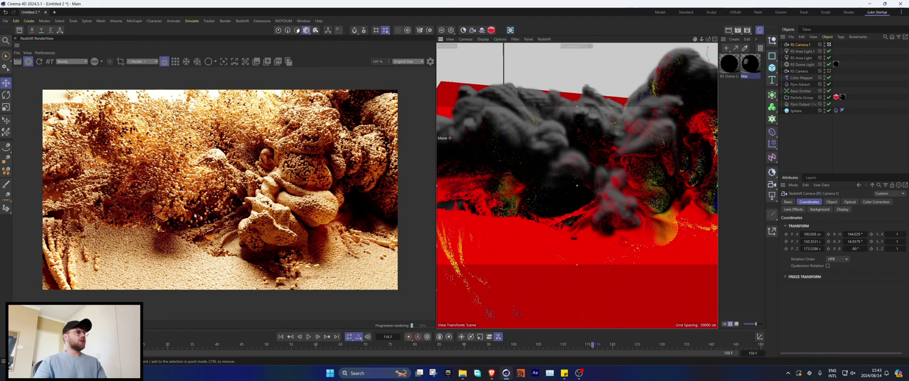
alt+middle_drag(619, 213, 582, 169)
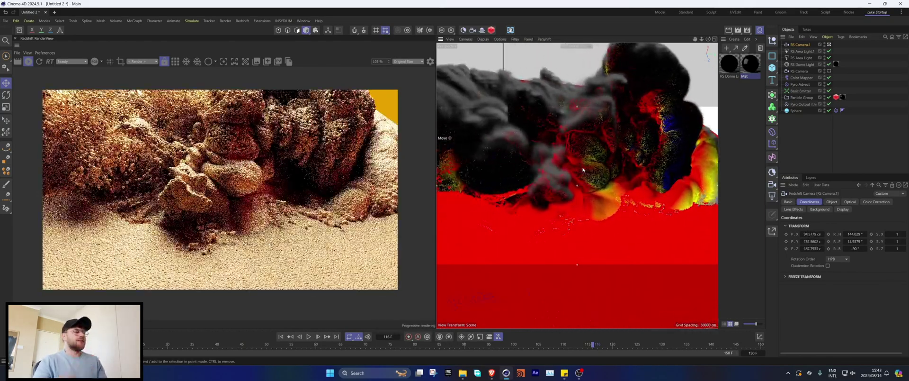
alt+drag(582, 170, 560, 175)
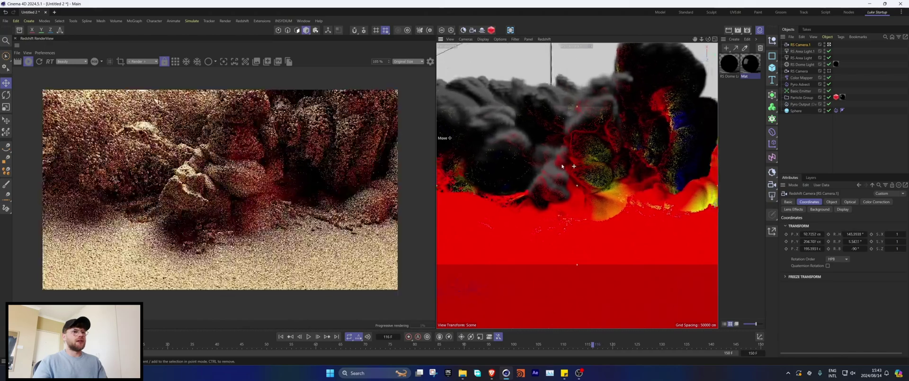
Move the black knot of the particle material's Ramp closer to the orange knot and close the node graph.
double_click(750, 64)
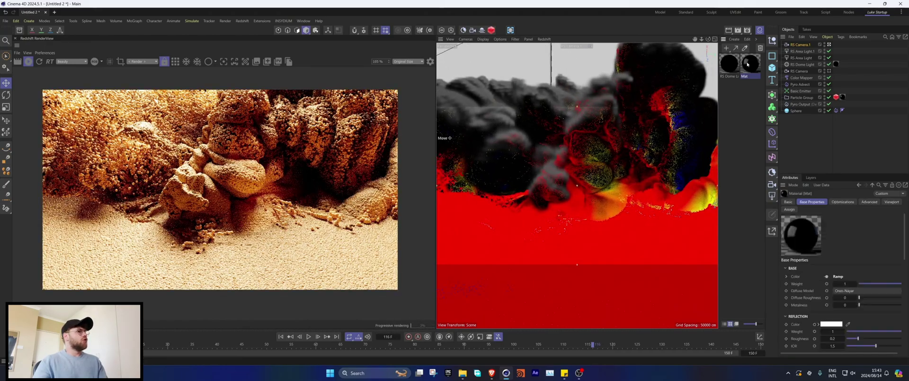
drag(801, 279, 810, 280)
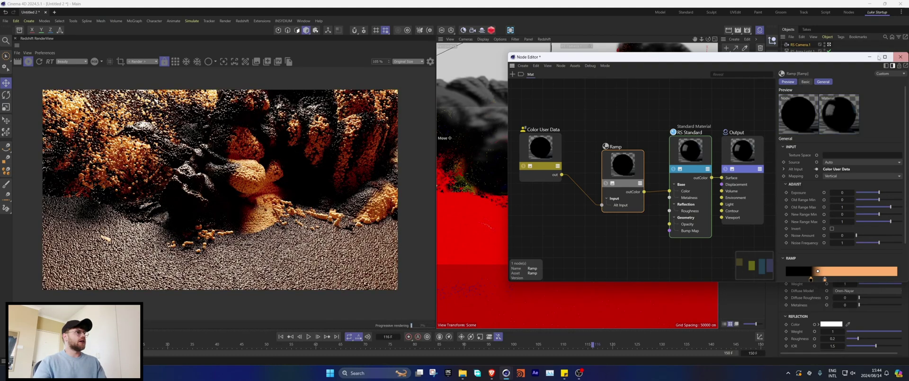
click(900, 56)
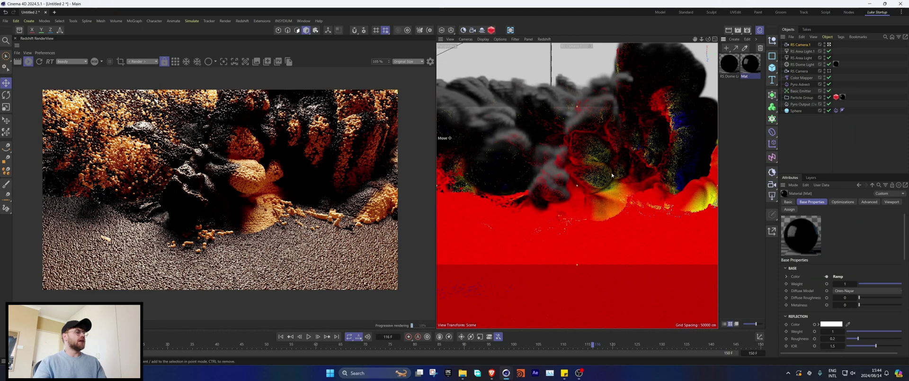
Open the Color Mapper's velocity property and gradient settings.
click(799, 77)
click(830, 202)
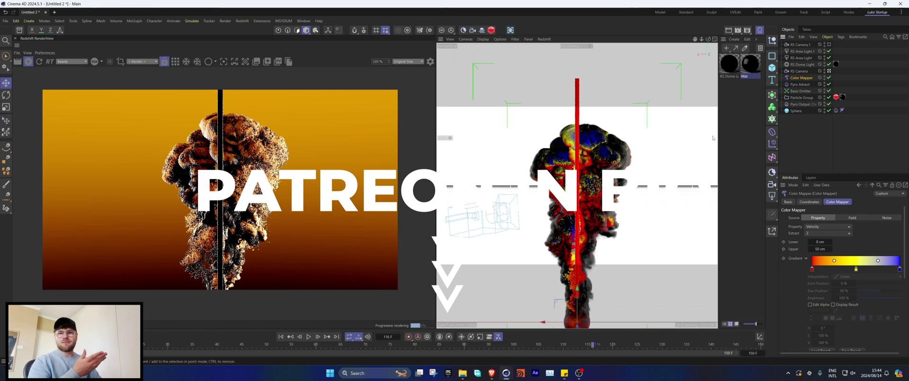
key(alt+F9)
click(466, 374)
click(464, 373)
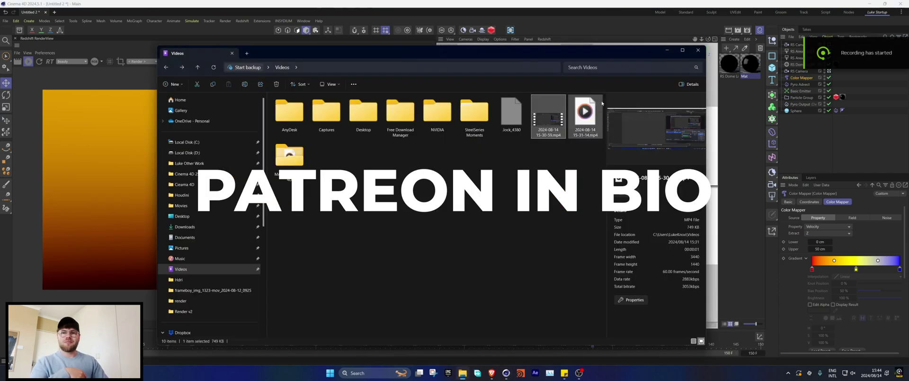